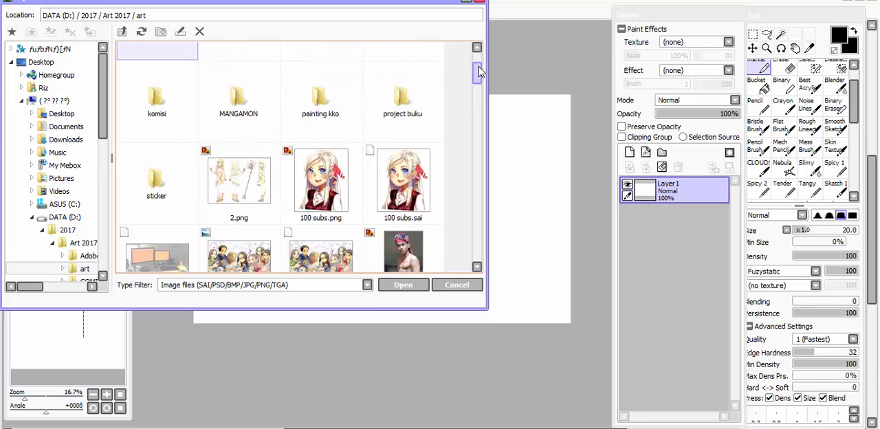
# Find and open the character artwork file 100 subs.png from the art folder.
pyautogui.scroll(-10, 479, 71)
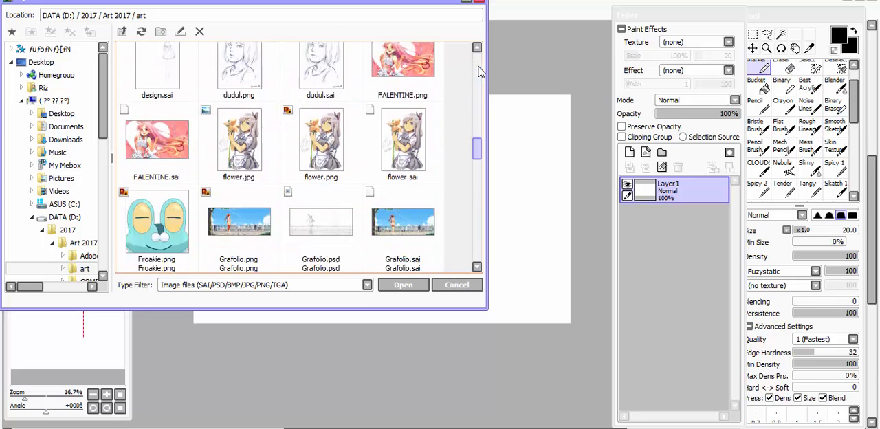
pyautogui.scroll(-10, 480, 71)
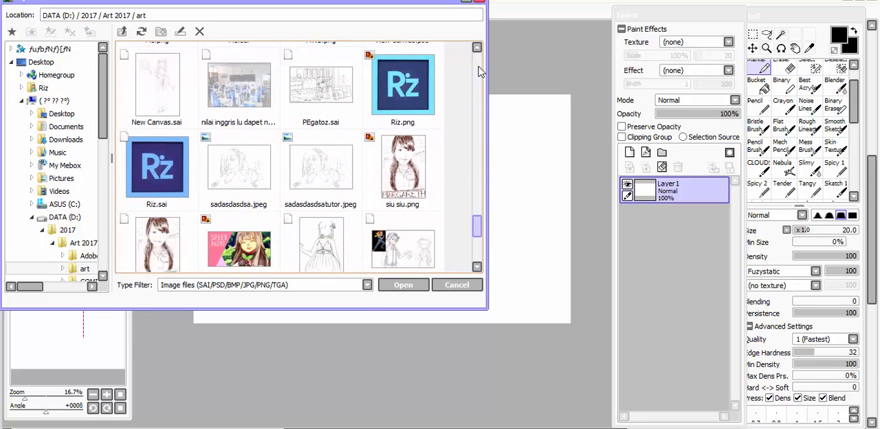
pyautogui.scroll(10, 480, 71)
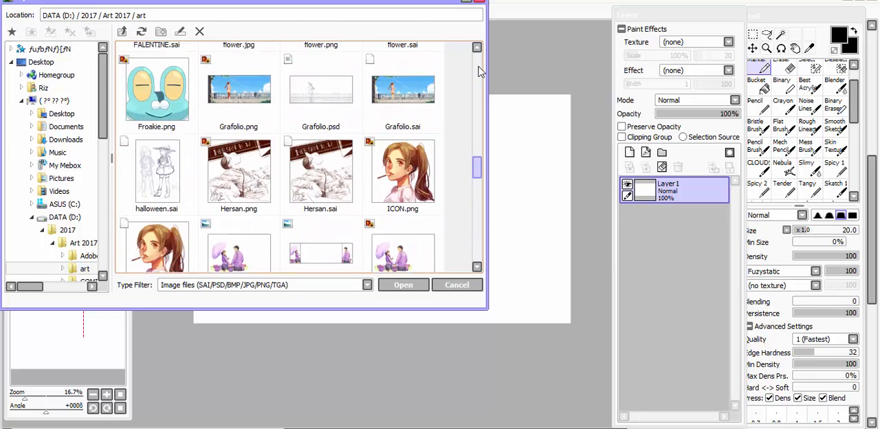
pyautogui.scroll(10, 479, 72)
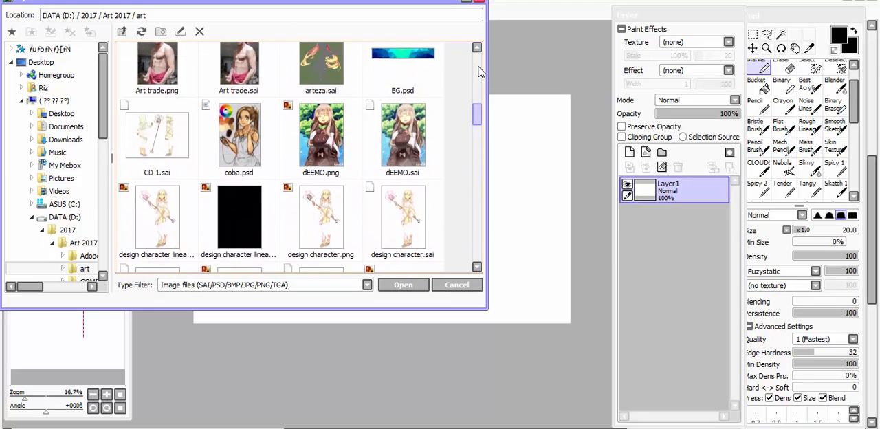
pyautogui.scroll(5, 479, 72)
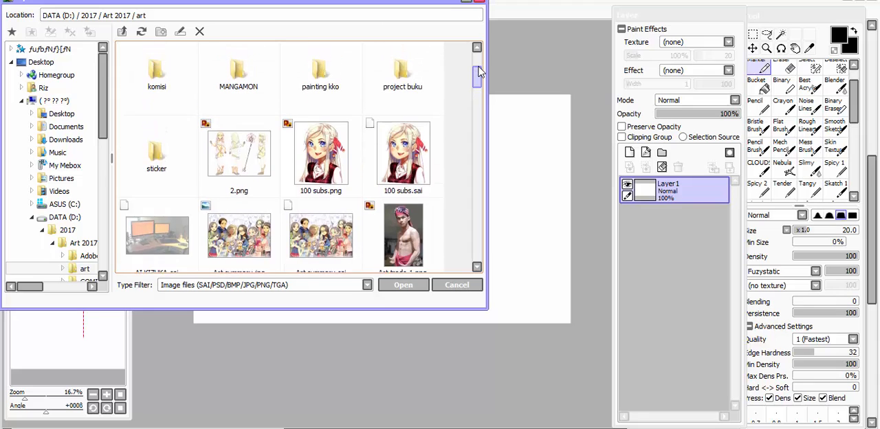
pyautogui.scroll(1, 476, 75)
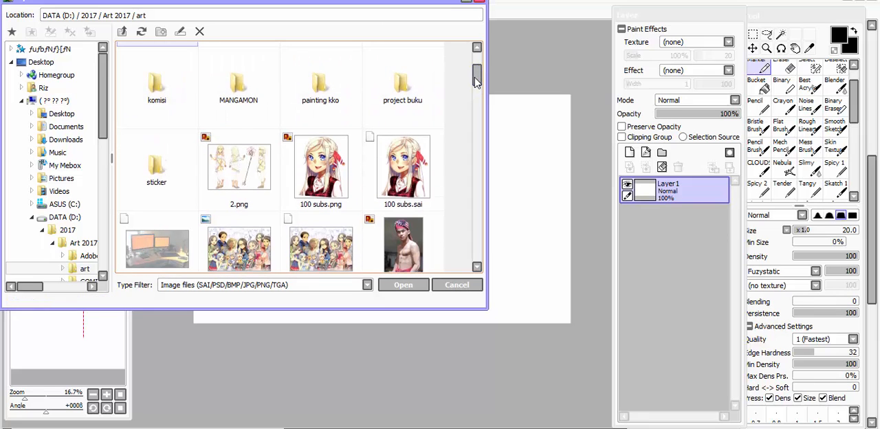
pyautogui.scroll(-3, 478, 81)
pyautogui.scroll(-1, 479, 81)
pyautogui.scroll(-1, 479, 81)
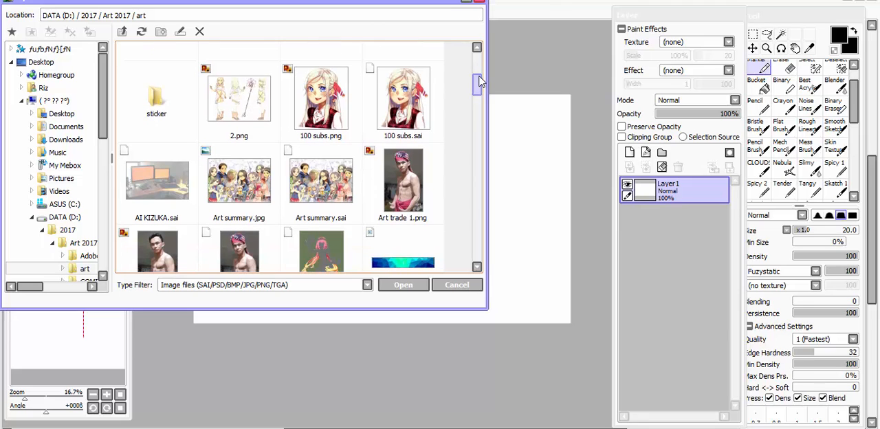
pyautogui.scroll(-1, 479, 81)
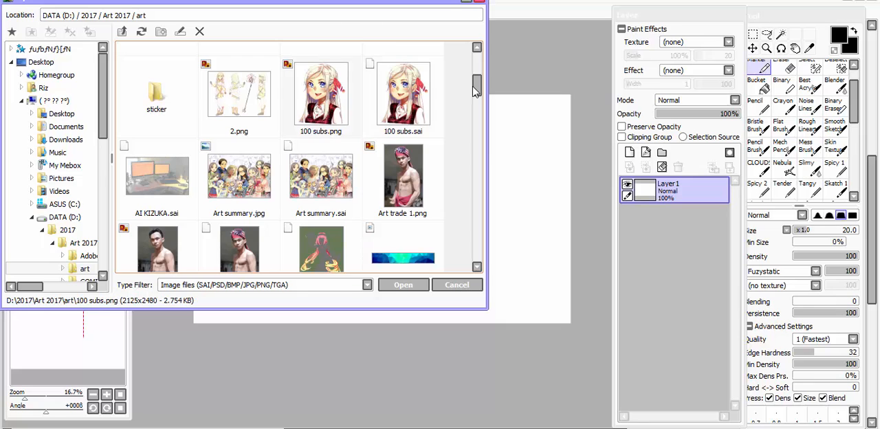
pyautogui.click(333, 90)
pyautogui.click(396, 287)
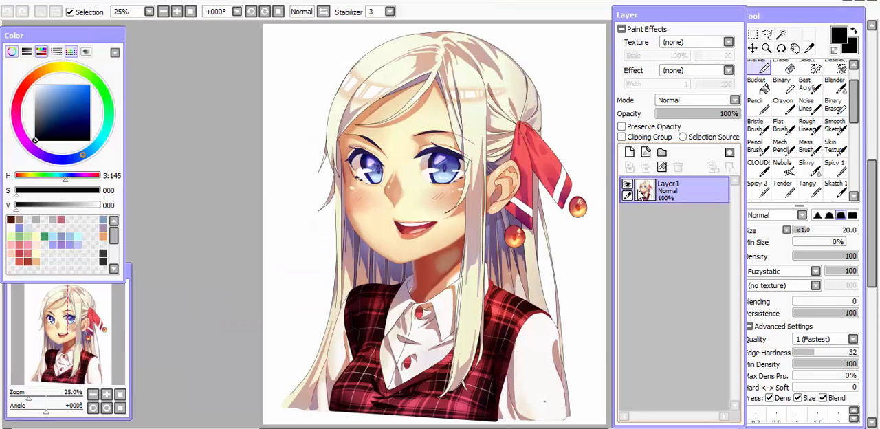
# Select the character's opaque area and add a new layer above the artwork layer.
pyautogui.keyDown('ctrl'); pyautogui.click(641, 193); pyautogui.keyUp('ctrl')
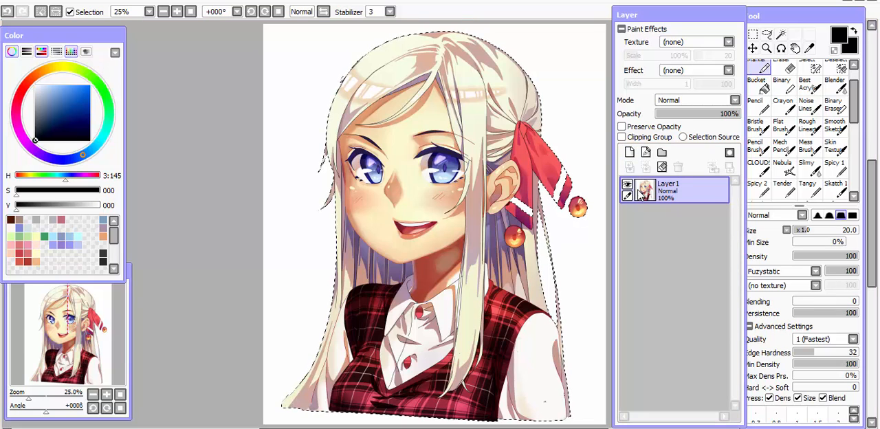
pyautogui.click(629, 152)
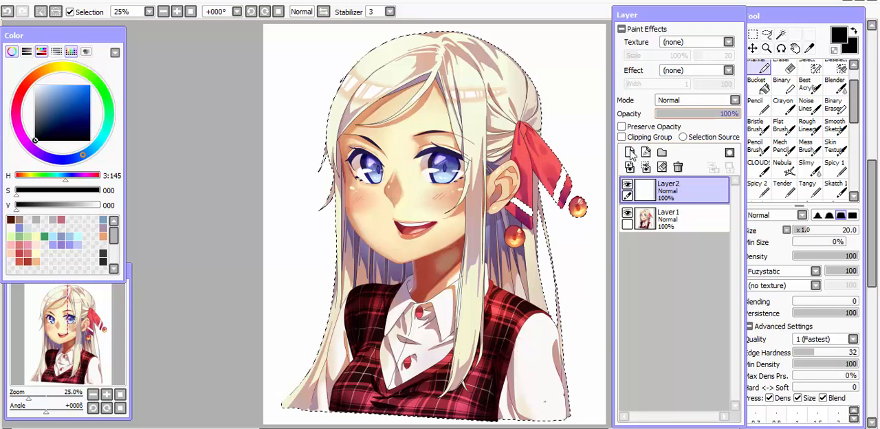
pyautogui.click(696, 99)
pyautogui.click(677, 155)
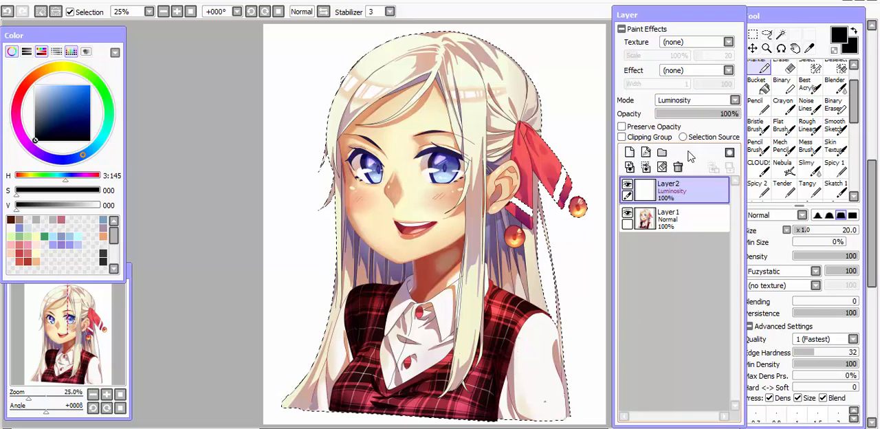
pyautogui.click(705, 99)
pyautogui.click(700, 112)
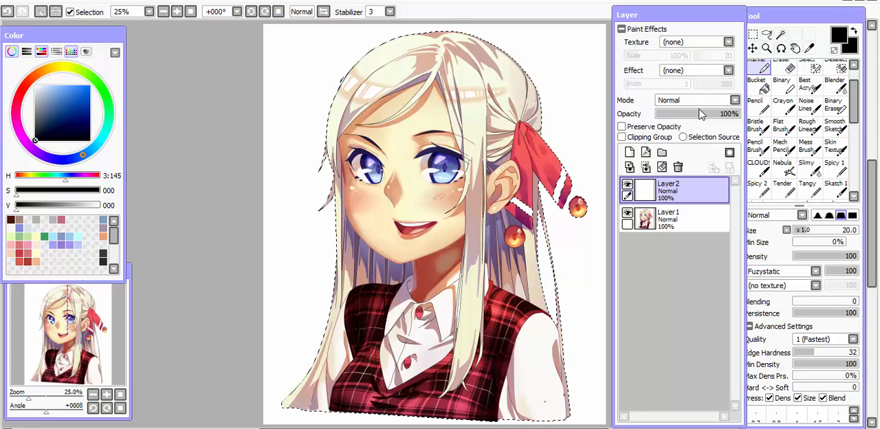
pyautogui.hotkey('ctrl', 'd')
# Set the new layer's blending mode to Overlay and fill it with fully saturated bright blue (S 255, V 255).
pyautogui.click(691, 100)
pyautogui.click(678, 140)
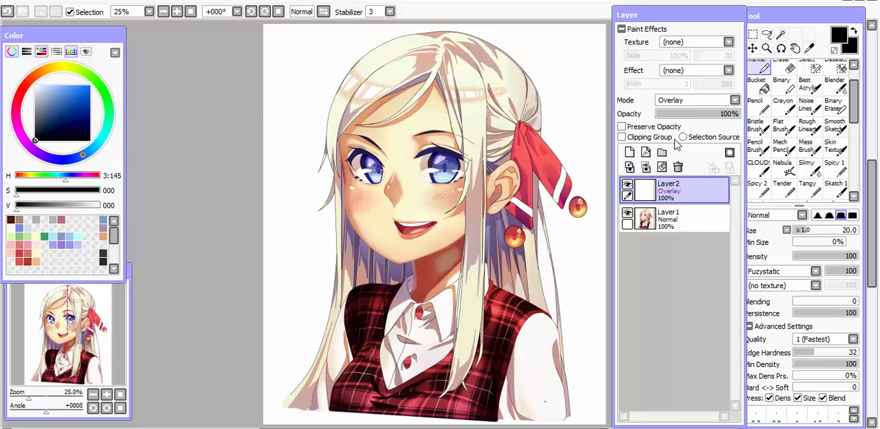
pyautogui.moveTo(64, 100)
pyautogui.mouseDown()
pyautogui.moveTo(66, 85)
pyautogui.moveTo(98, 71)
pyautogui.mouseUp()
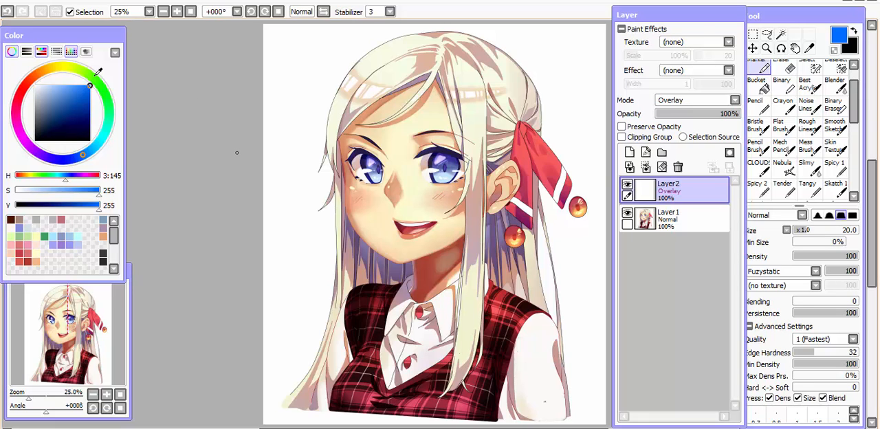
pyautogui.press('g')
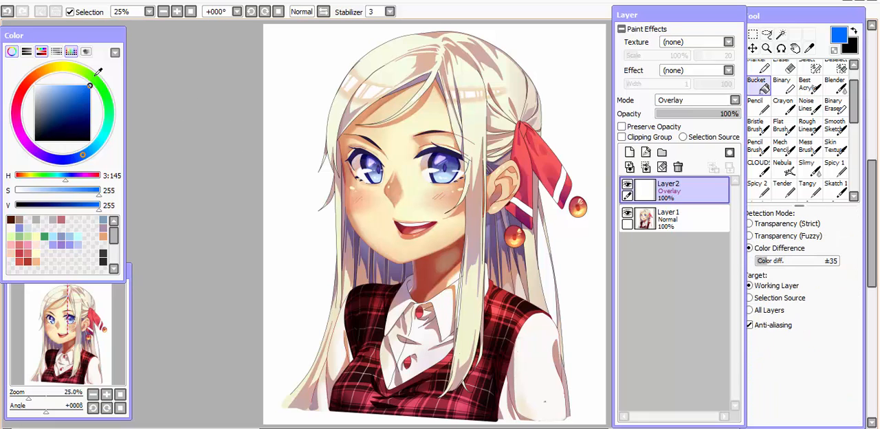
pyautogui.click(311, 100)
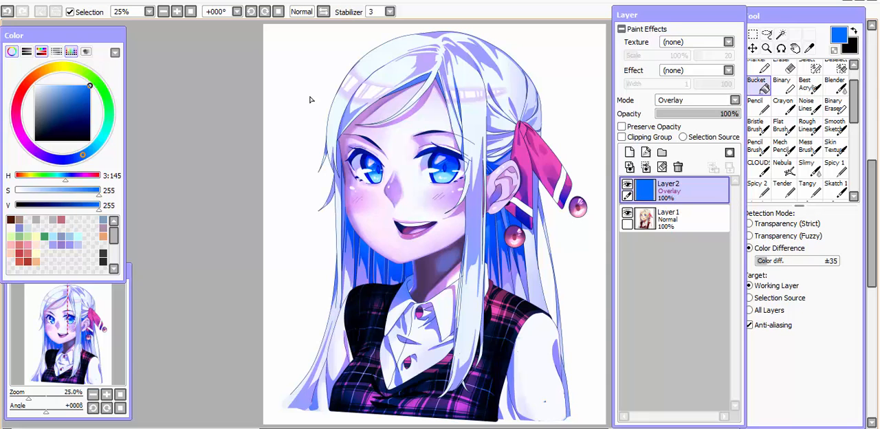
# Adjust the blue overlay layer to hue +2, saturation +23 and luminescence -48, and lower its opacity to 75%.
pyautogui.hotkey('ctrl', 'u')
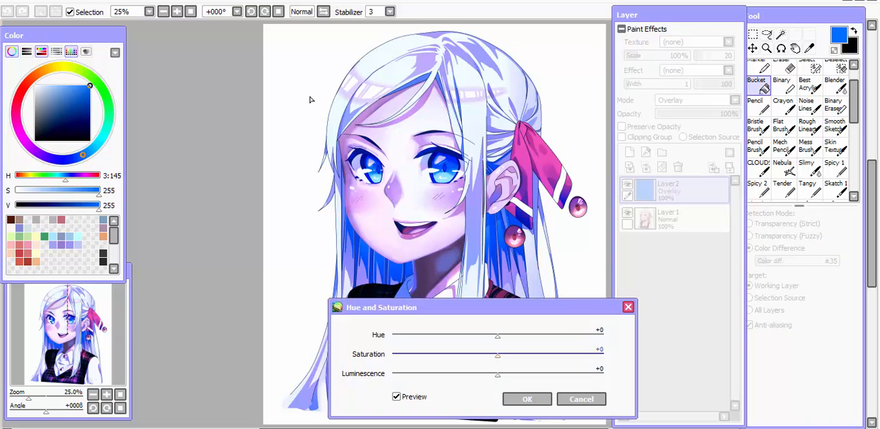
pyautogui.moveTo(498, 336)
pyautogui.mouseDown()
pyautogui.moveTo(510, 337)
pyautogui.moveTo(500, 337)
pyautogui.mouseUp()
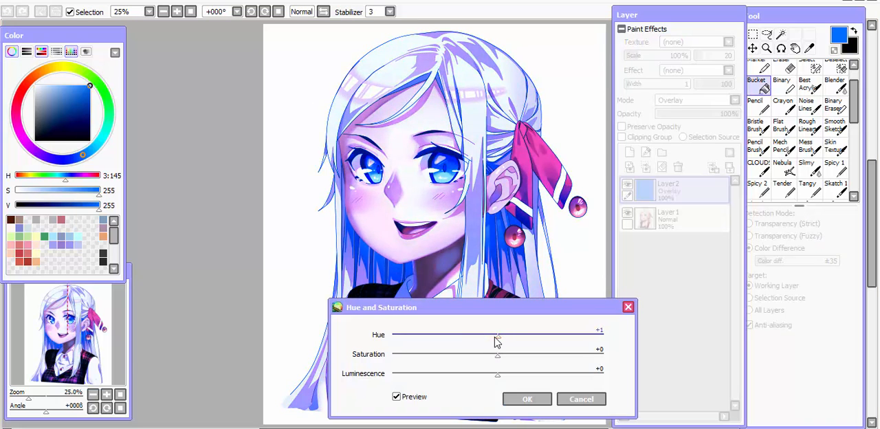
pyautogui.moveTo(494, 373); pyautogui.dragTo(456, 374)
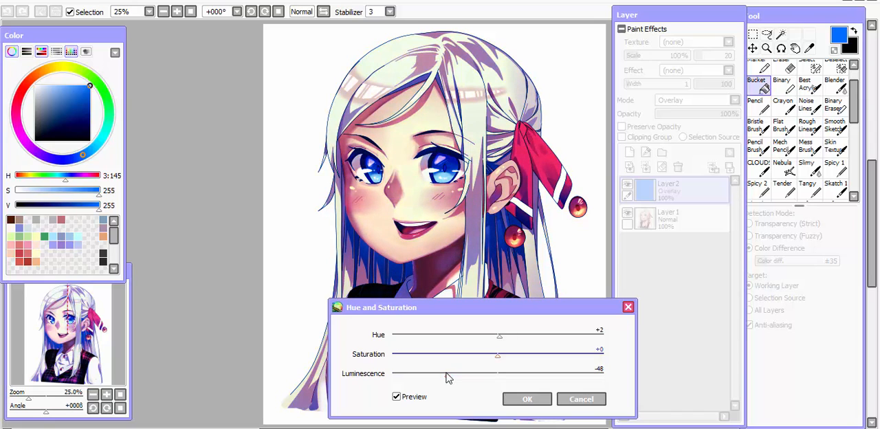
pyautogui.click(524, 402)
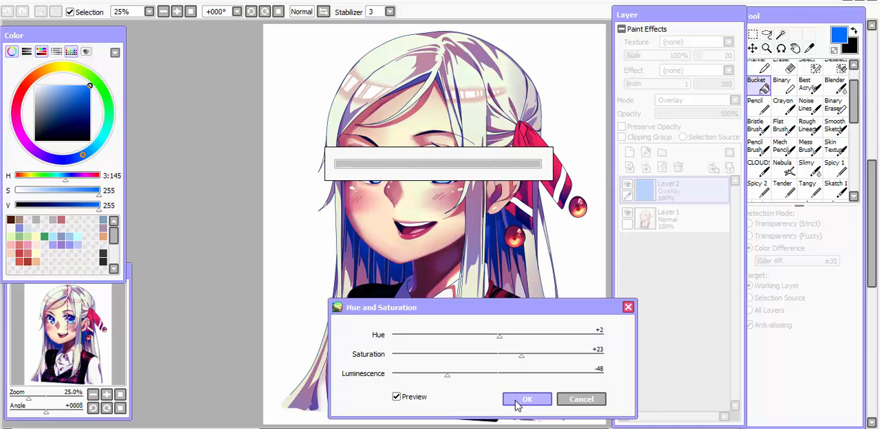
pyautogui.moveTo(729, 114); pyautogui.dragTo(712, 117)
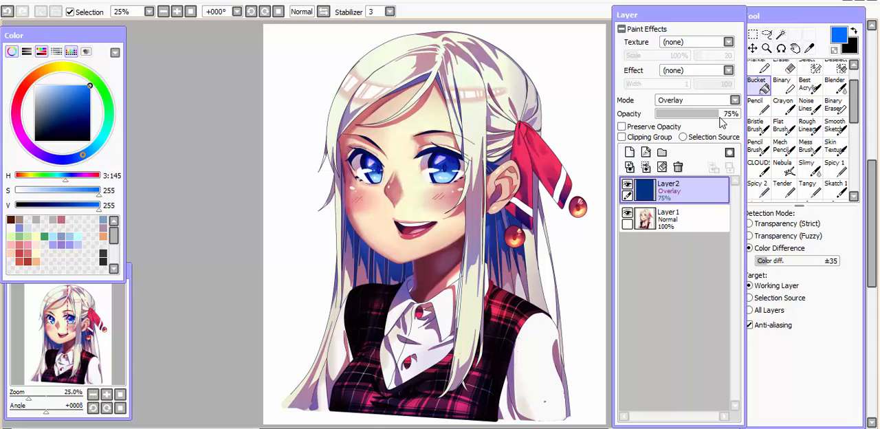
# Shift the overlay layer's colour to a warm brown with hue +98 and luminescence +33.
pyautogui.hotkey('ctrl', 'u')
pyautogui.moveTo(499, 336); pyautogui.dragTo(602, 336)
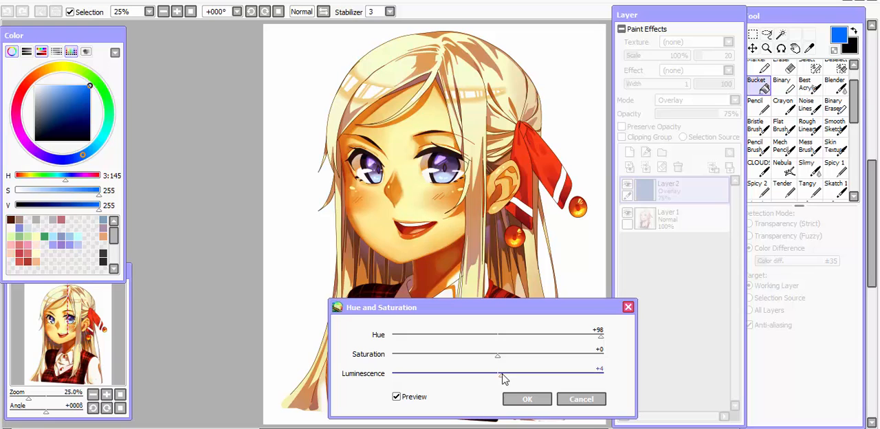
pyautogui.moveTo(501, 376); pyautogui.dragTo(524, 377)
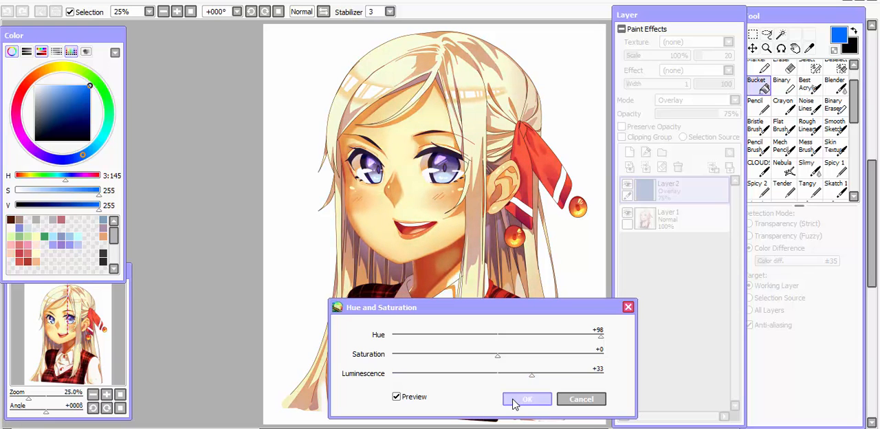
pyautogui.click(519, 400)
pyautogui.press('h')
pyautogui.press('h')
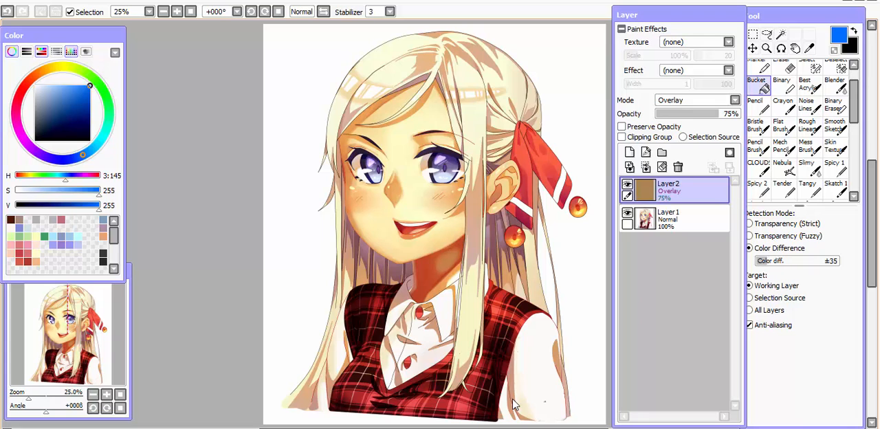
# Hide the overlay layer and make the artwork layer below it active.
pyautogui.click(628, 184)
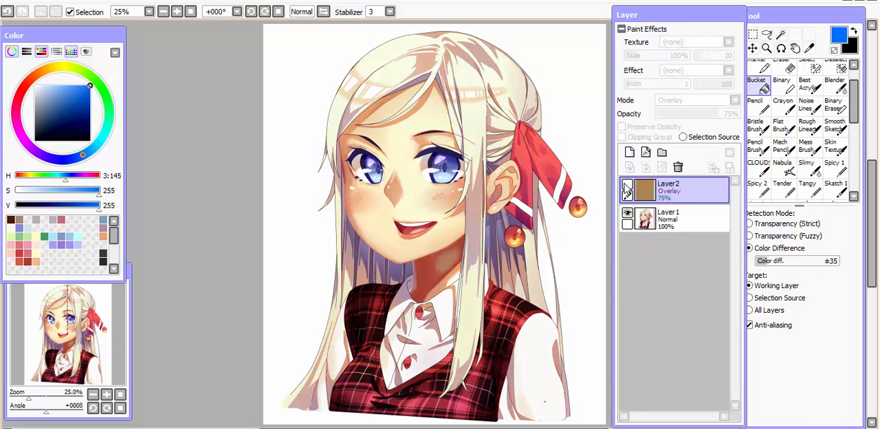
pyautogui.click(659, 217)
pyautogui.click(688, 101)
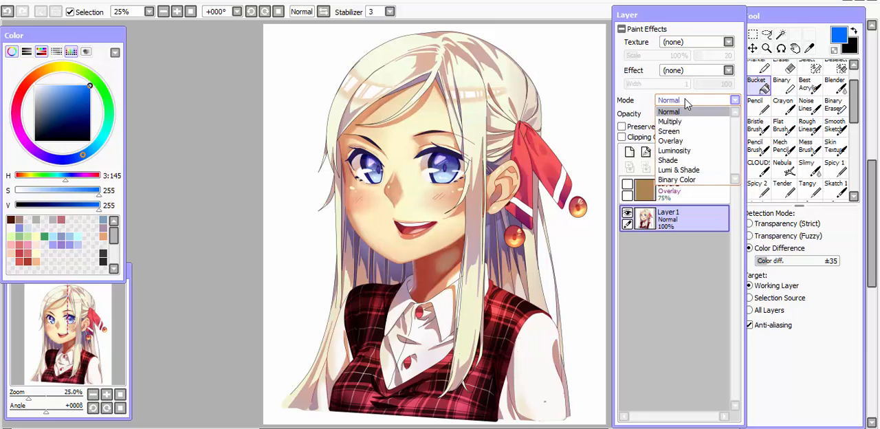
pyautogui.click(674, 151)
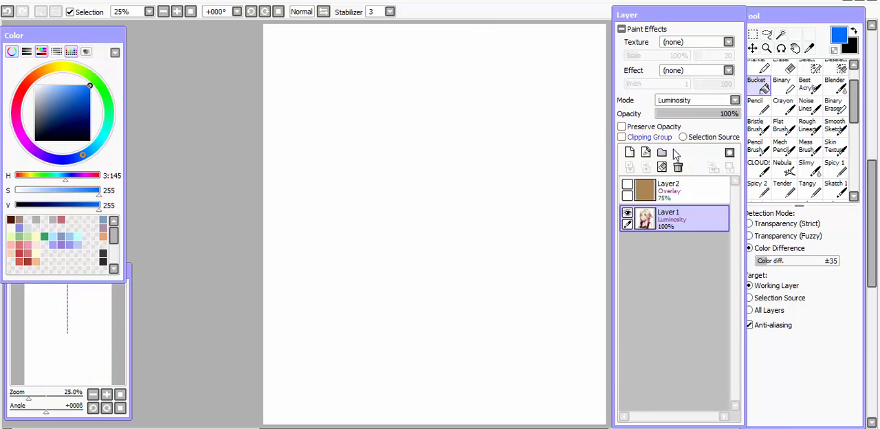
pyautogui.hotkey('ctrl', 'z')
# Add a new layer directly above the artwork and set its blending mode to Luminosity.
pyautogui.click(629, 152)
pyautogui.click(691, 101)
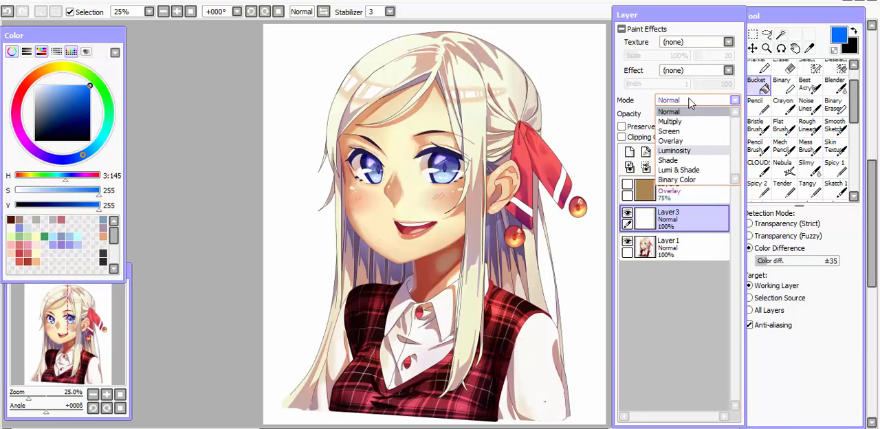
pyautogui.click(676, 153)
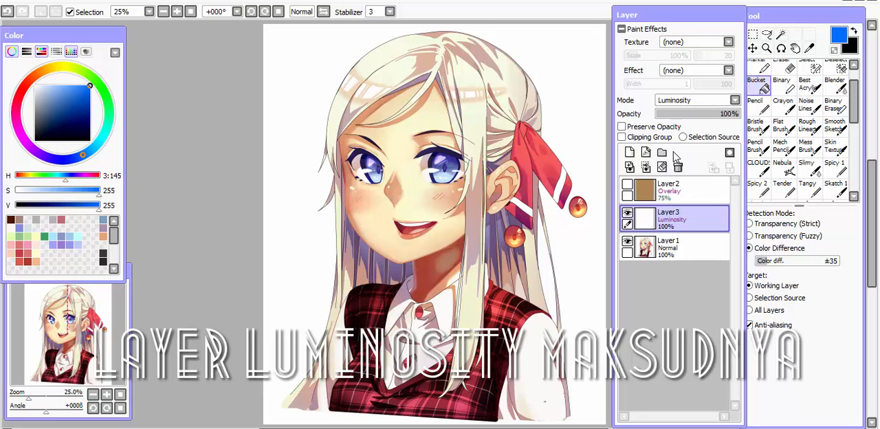
# Choose a pale blue (S 57, V 255) and set the Pencil's brush size to 100 for painting the eyes.
pyautogui.moveTo(67, 100); pyautogui.dragTo(47, 86)
pyautogui.scroll(2, 403, 171)
pyautogui.moveTo(402, 169); pyautogui.dragTo(394, 222)
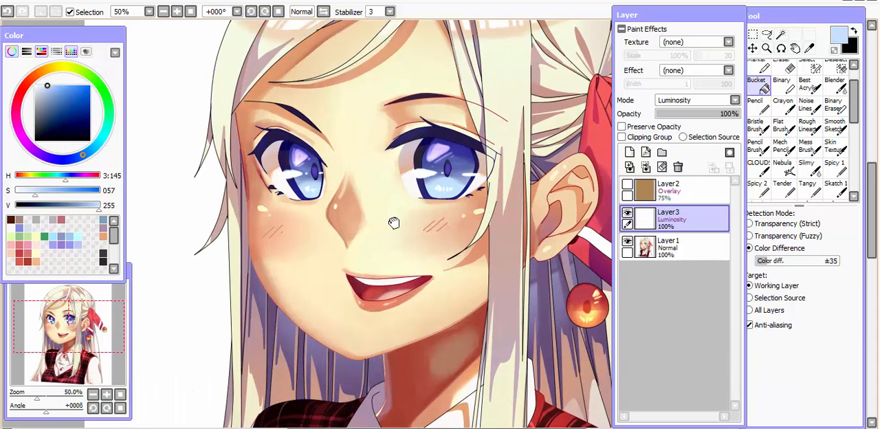
pyautogui.press('n')
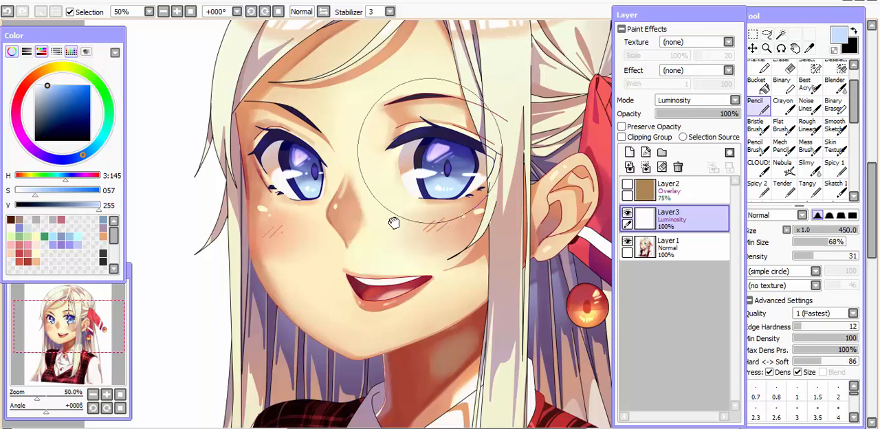
pyautogui.press('[')
pyautogui.press('[')
pyautogui.press('[')
pyautogui.press('[')
pyautogui.press('[')
pyautogui.press('[')
pyautogui.press('[')
pyautogui.press('[')
# Paint soft glowing pale blue highlights over the upper irises of both eyes on the Luminosity layer.
pyautogui.moveTo(434, 153)
pyautogui.mouseDown()
pyautogui.moveTo(453, 156)
pyautogui.moveTo(436, 151)
pyautogui.moveTo(448, 148)
pyautogui.moveTo(440, 163)
pyautogui.mouseUp()
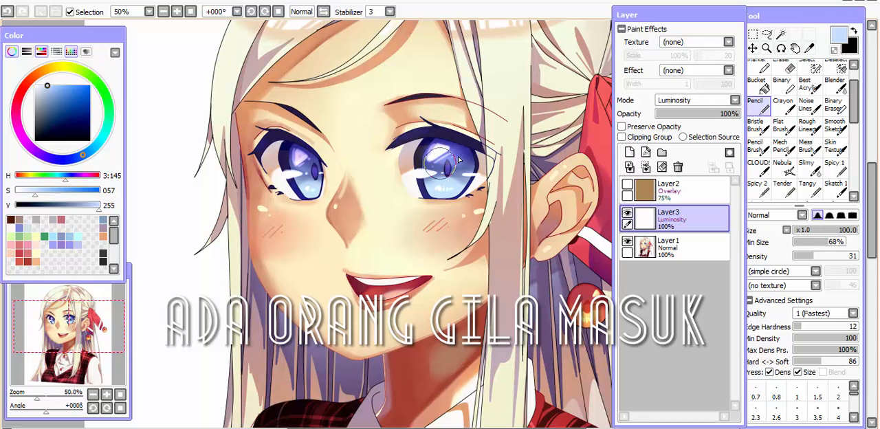
pyautogui.hotkey('ctrl', 'z')
pyautogui.scroll(2, 460, 153)
pyautogui.moveTo(469, 122)
pyautogui.mouseDown()
pyautogui.moveTo(504, 141)
pyautogui.moveTo(445, 128)
pyautogui.moveTo(480, 135)
pyautogui.mouseUp()
pyautogui.hotkey('ctrl', 'z')
pyautogui.moveTo(367, 136); pyautogui.dragTo(454, 142)
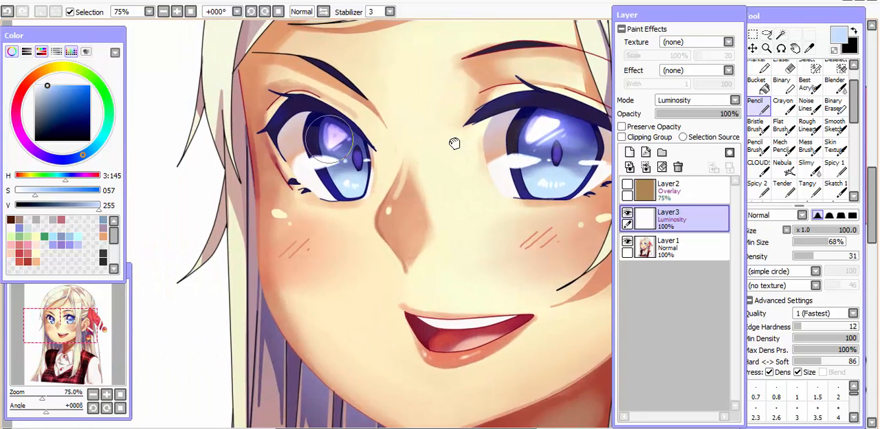
pyautogui.moveTo(330, 139); pyautogui.dragTo(333, 132)
pyautogui.scroll(-2, 352, 146)
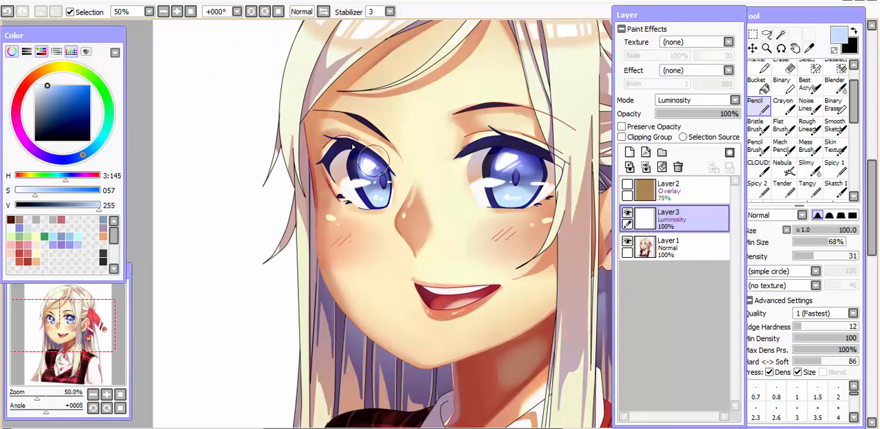
# Add more pale blue glow to the irises of both eyes on the Luminosity layer and undo the last stroke.
pyautogui.moveTo(438, 174); pyautogui.dragTo(392, 163)
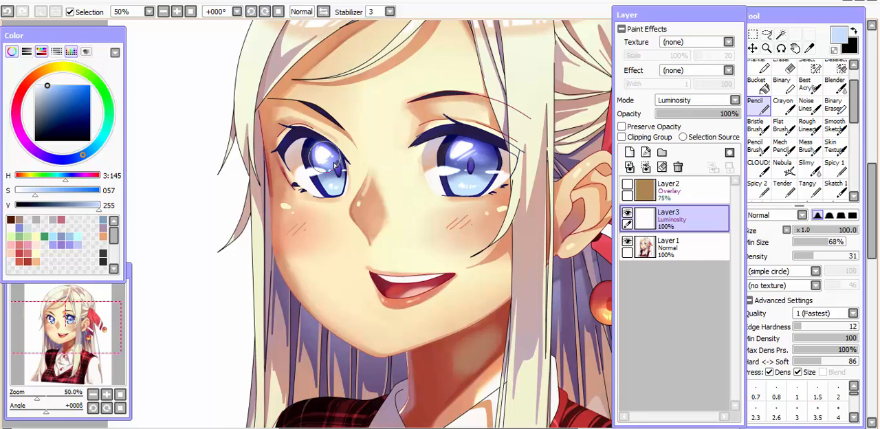
pyautogui.moveTo(483, 160)
pyautogui.mouseDown()
pyautogui.moveTo(459, 147)
pyautogui.moveTo(488, 169)
pyautogui.mouseUp()
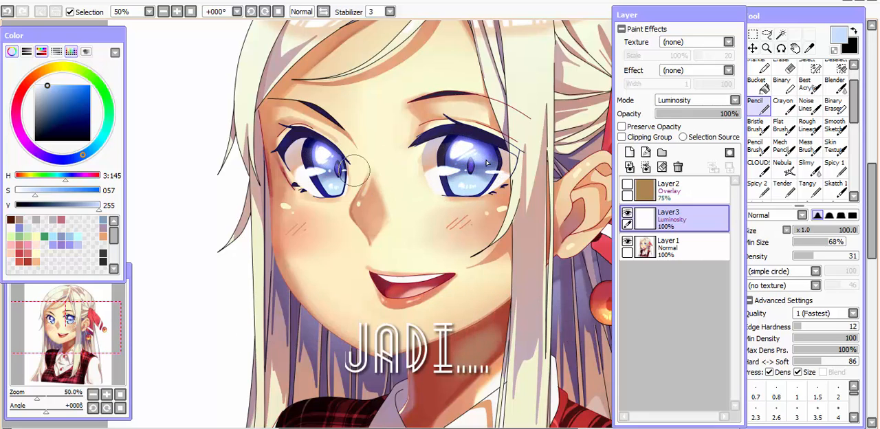
pyautogui.moveTo(337, 160)
pyautogui.mouseDown()
pyautogui.moveTo(321, 149)
pyautogui.moveTo(344, 164)
pyautogui.mouseUp()
pyautogui.press('pagedown')
pyautogui.press('pagedown')
pyautogui.press('h')
pyautogui.press('h')
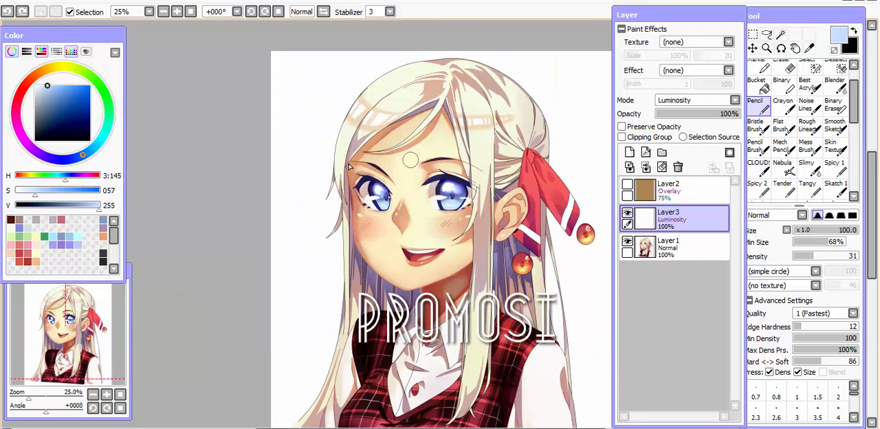
pyautogui.press('pageup')
pyautogui.press('pageup')
pyautogui.press('pageup')
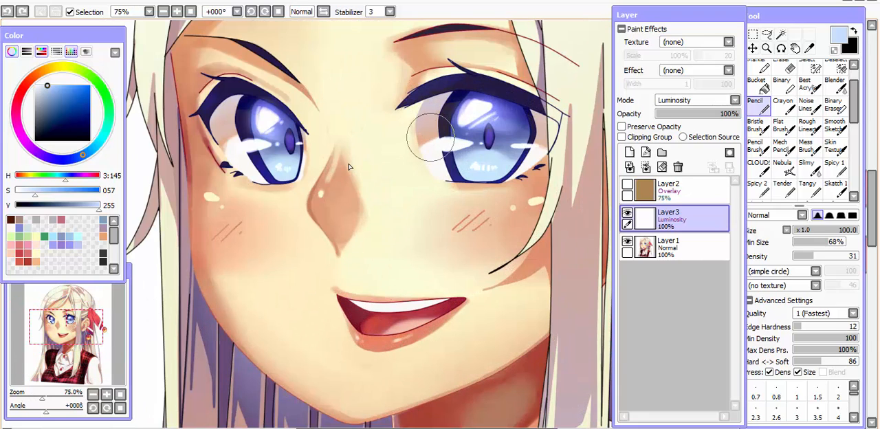
pyautogui.hotkey('ctrl', 'z')
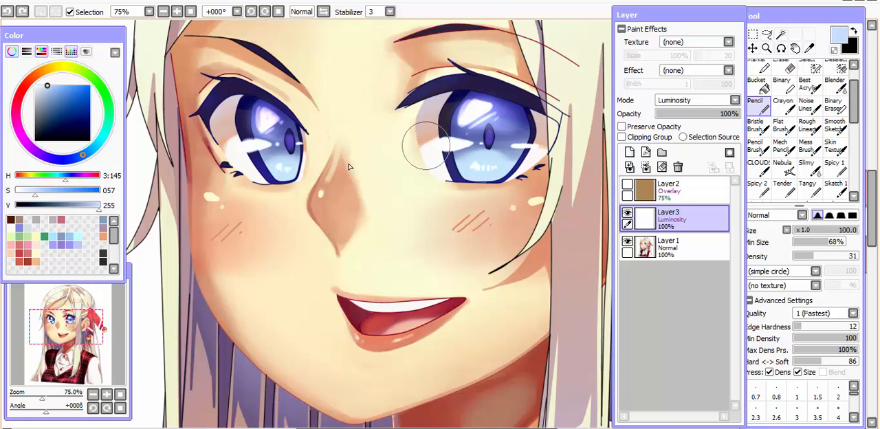
# Try a much stronger pale blue glow across both irises, check it from a distance, and undo the glow strokes.
pyautogui.moveTo(349, 164); pyautogui.dragTo(378, 224)
pyautogui.moveTo(299, 181)
pyautogui.mouseDown()
pyautogui.moveTo(319, 198)
pyautogui.moveTo(290, 176)
pyautogui.mouseUp()
pyautogui.moveTo(520, 194)
pyautogui.mouseDown()
pyautogui.moveTo(512, 180)
pyautogui.moveTo(524, 178)
pyautogui.mouseUp()
pyautogui.press('pagedown')
pyautogui.press('pagedown')
pyautogui.press('pagedown')
pyautogui.press('pagedown')
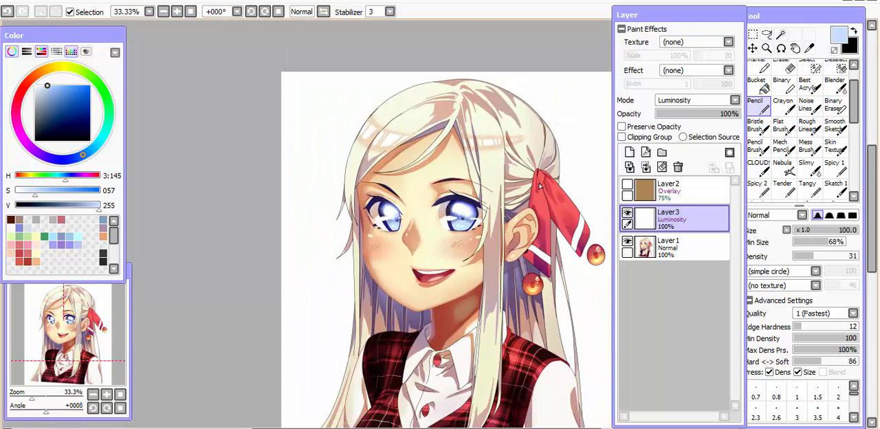
pyautogui.press('pageup')
pyautogui.press('pageup')
pyautogui.press('pageup')
pyautogui.press('pageup')
pyautogui.press('pageup')
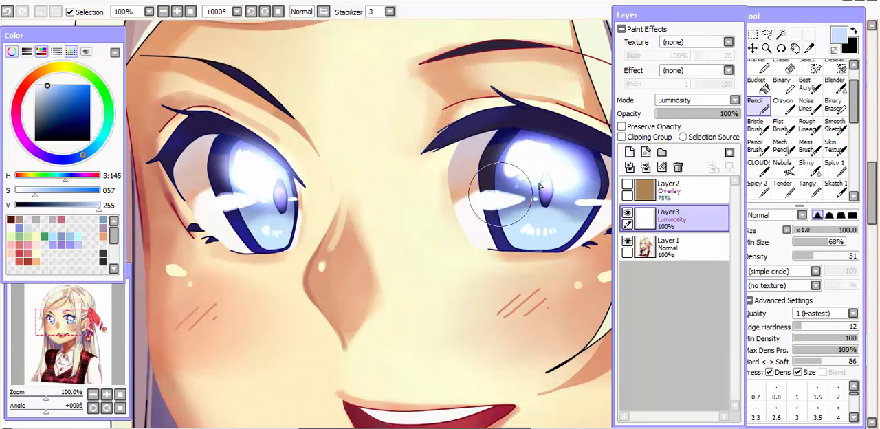
pyautogui.hotkey('ctrl', 'z')
pyautogui.hotkey('ctrl', 'z')
pyautogui.hotkey('ctrl', 'z')
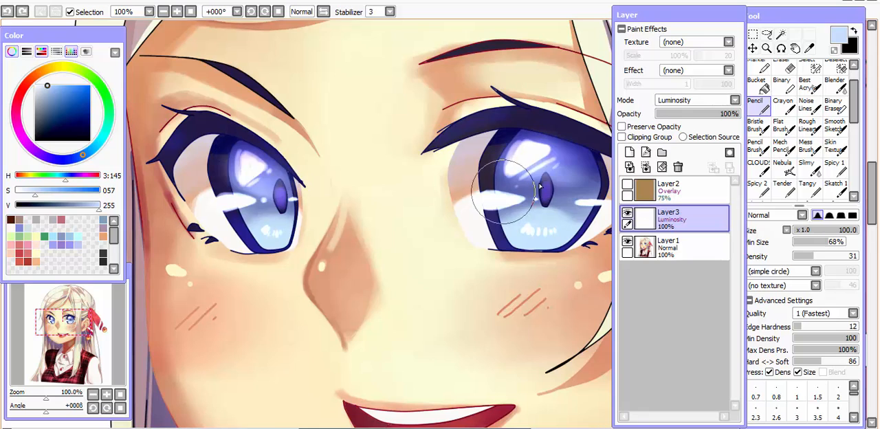
pyautogui.hotkey('ctrl', 'z')
pyautogui.hotkey('ctrl', 'z')
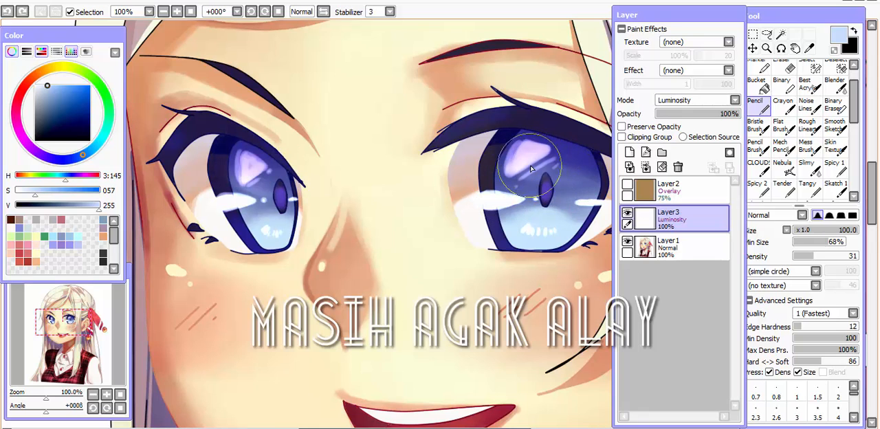
# Repaint a soft pale blue glow around the upper irises and pupils of both eyes on the Luminosity layer.
pyautogui.moveTo(528, 165)
pyautogui.mouseDown()
pyautogui.moveTo(581, 175)
pyautogui.moveTo(533, 163)
pyautogui.mouseUp()
pyautogui.moveTo(280, 162)
pyautogui.mouseDown()
pyautogui.moveTo(250, 171)
pyautogui.moveTo(274, 181)
pyautogui.mouseUp()
pyautogui.scroll(-4, 273, 183)
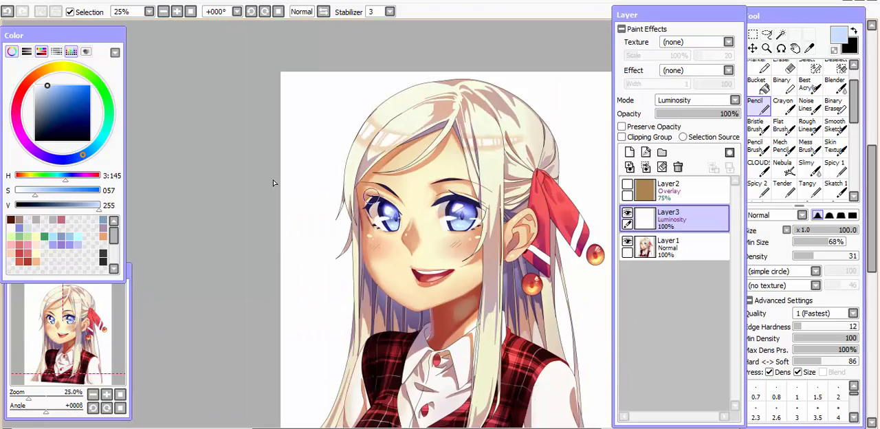
pyautogui.press('h')
pyautogui.scroll(4, 273, 183)
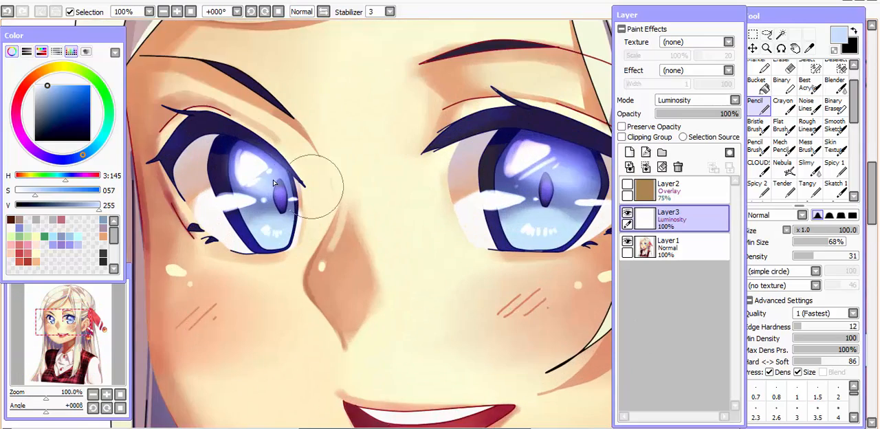
pyautogui.hotkey('ctrl', 'z')
pyautogui.scroll(-2, 317, 177)
pyautogui.moveTo(370, 190); pyautogui.dragTo(373, 211)
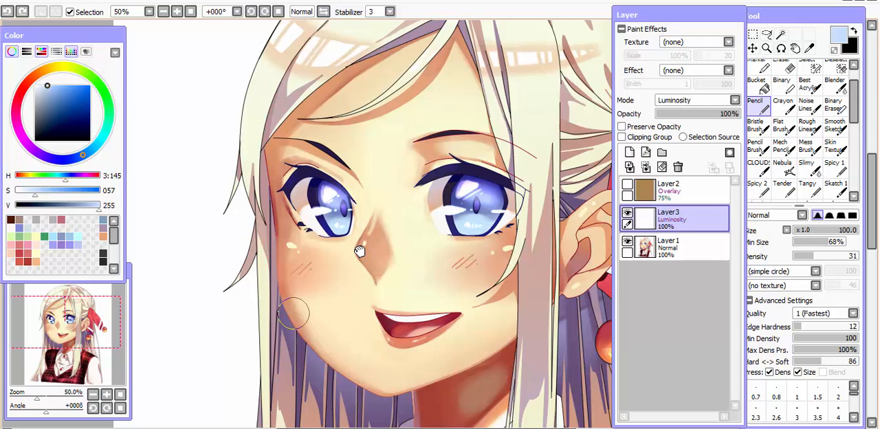
pyautogui.hotkey('ctrl', 'y')
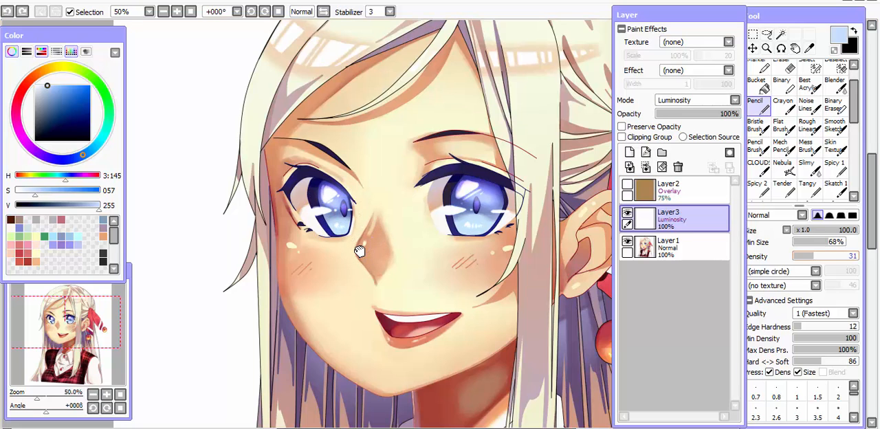
# Try covering the character's left eye with pale blue strokes at Density 100, and undo them.
pyautogui.moveTo(819, 256); pyautogui.dragTo(824, 261)
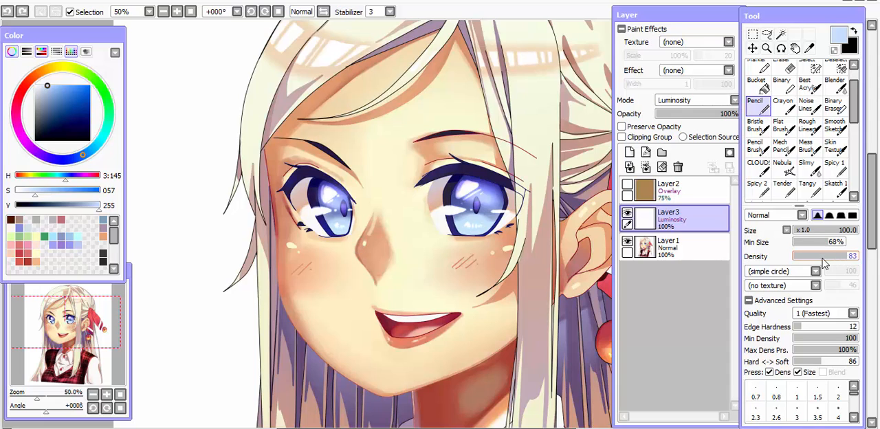
pyautogui.moveTo(408, 167); pyautogui.dragTo(501, 166)
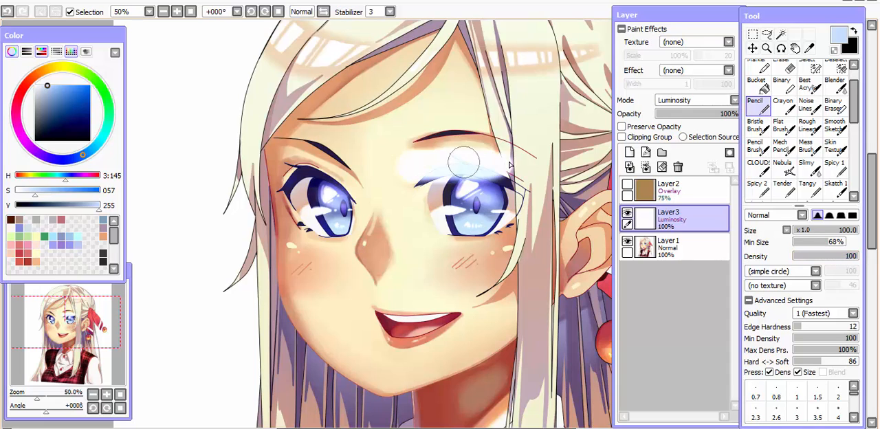
pyautogui.moveTo(424, 156)
pyautogui.mouseDown()
pyautogui.moveTo(433, 180)
pyautogui.moveTo(528, 211)
pyautogui.moveTo(500, 227)
pyautogui.moveTo(521, 247)
pyautogui.mouseUp()
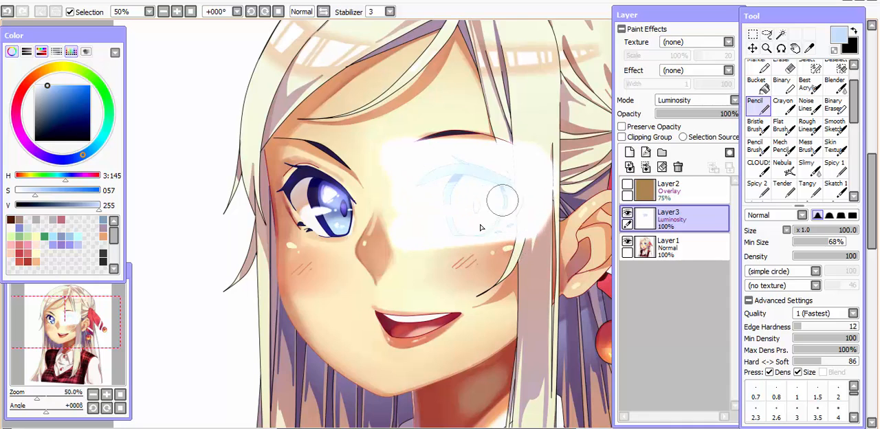
pyautogui.hotkey('ctrl', 'z')
pyautogui.hotkey('ctrl', 'z')
pyautogui.hotkey('ctrl', 'z')
# Try small pale blue strokes on the hair highlight above the forehead at brush size 30, and undo them.
pyautogui.moveTo(400, 174); pyautogui.dragTo(397, 203)
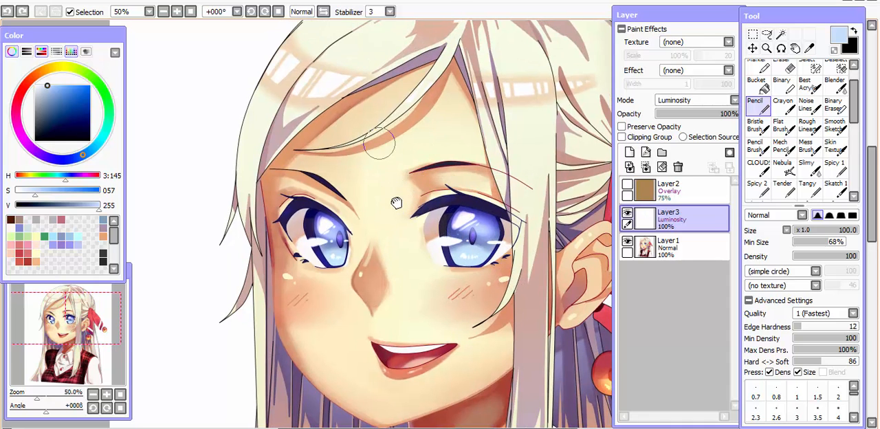
pyautogui.press('[')
pyautogui.press('[')
pyautogui.press('[')
pyautogui.press('[')
pyautogui.press('[')
pyautogui.press('[')
pyautogui.press('[')
pyautogui.moveTo(277, 81)
pyautogui.mouseDown()
pyautogui.moveTo(300, 62)
pyautogui.moveTo(286, 90)
pyautogui.moveTo(308, 89)
pyautogui.mouseUp()
pyautogui.hotkey('ctrl', 'z')
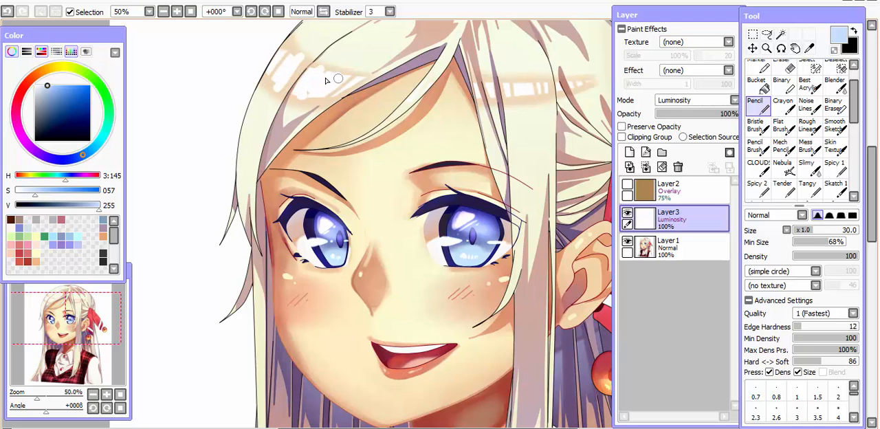
pyautogui.hotkey('ctrl', 'z')
pyautogui.hotkey('ctrl', 'z')
pyautogui.hotkey('ctrl', 'z')
pyautogui.hotkey('ctrl', 'z')
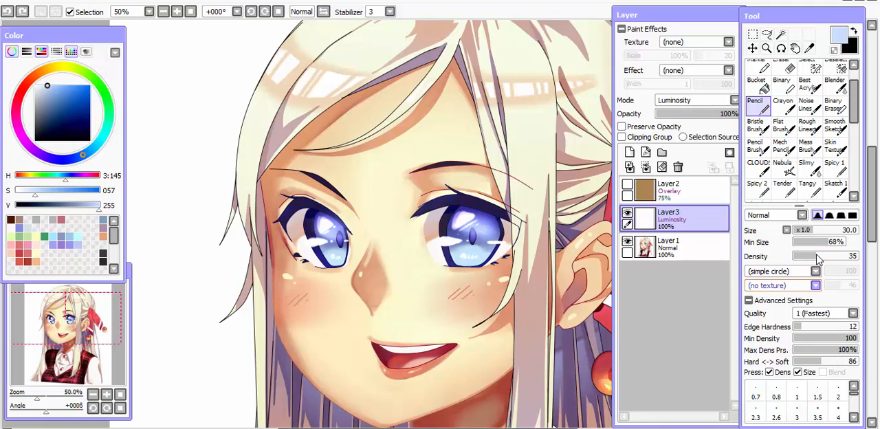
# Try a fainter glow on the character's left iris at Density 14 and brush size 80, and undo it.
pyautogui.moveTo(817, 258); pyautogui.dragTo(804, 261)
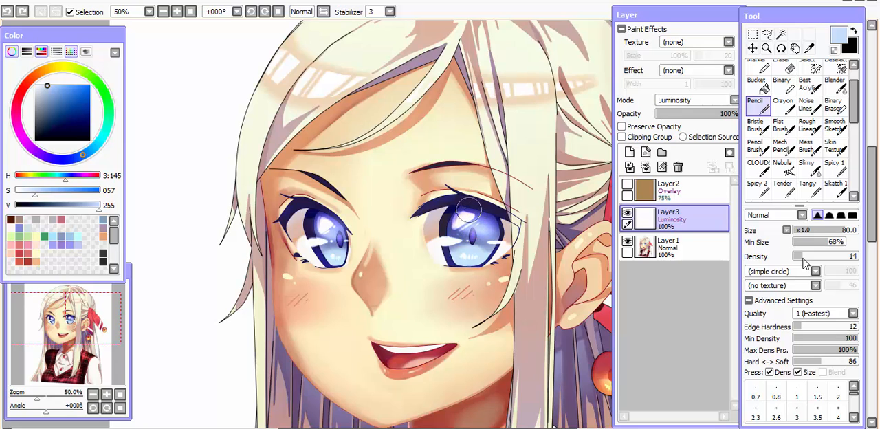
pyautogui.press(']')
pyautogui.moveTo(468, 218)
pyautogui.mouseDown()
pyautogui.moveTo(493, 231)
pyautogui.moveTo(457, 230)
pyautogui.mouseUp()
pyautogui.hotkey('ctrl', 'z')
pyautogui.hotkey('ctrl', 'z')
pyautogui.hotkey('ctrl', 'z')
pyautogui.hotkey('ctrl', 'z')
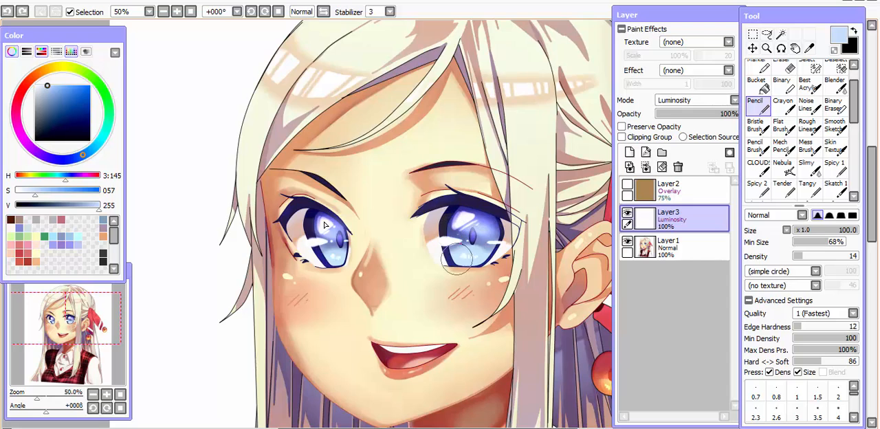
# Hide the Luminosity and artwork layers and add a new Normal layer above the Overlay layer.
pyautogui.moveTo(430, 292); pyautogui.dragTo(431, 191)
pyautogui.scroll(-2, 431, 190)
pyautogui.press('h')
pyautogui.press('h')
pyautogui.moveTo(445, 245); pyautogui.dragTo(426, 218)
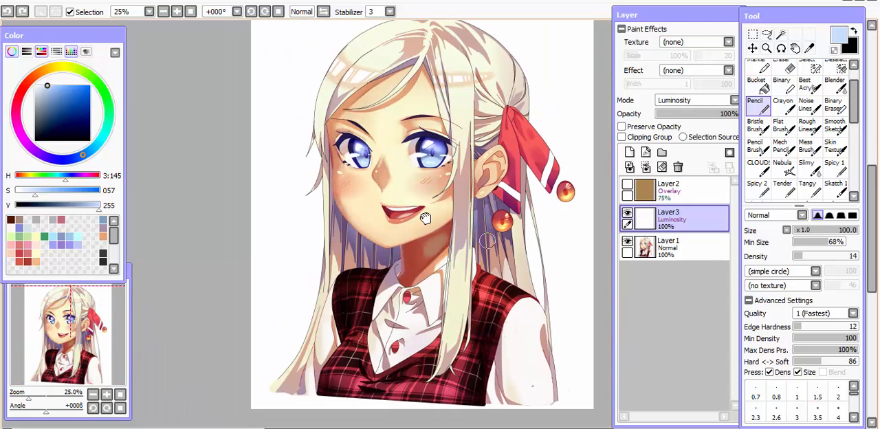
pyautogui.moveTo(454, 253); pyautogui.dragTo(420, 246)
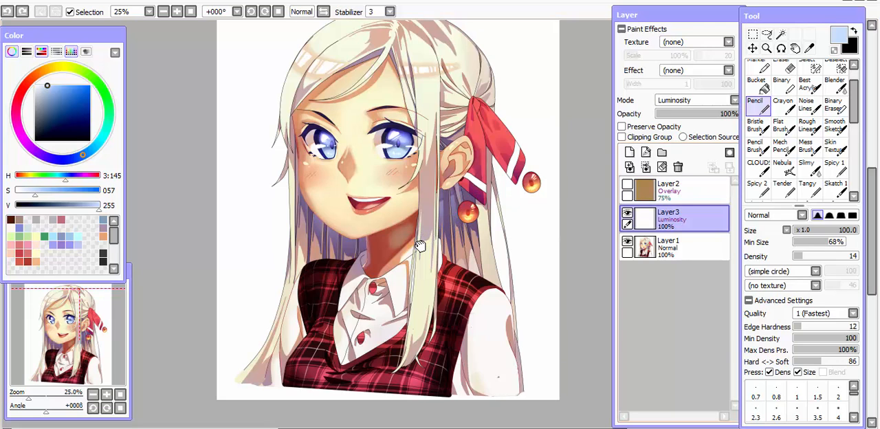
pyautogui.click(627, 213)
pyautogui.click(627, 242)
pyautogui.click(659, 190)
pyautogui.click(630, 152)
pyautogui.moveTo(439, 173); pyautogui.dragTo(473, 208)
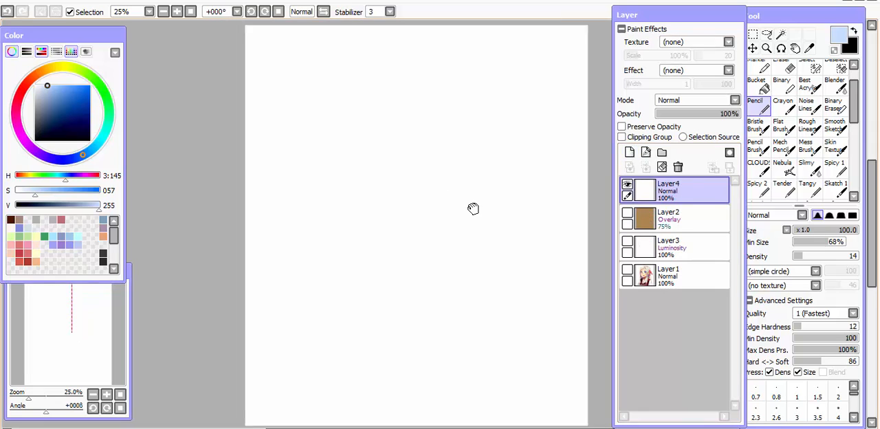
# Choose the pale cream skin swatch (S 69, V 253) and set the Pencil's brush size to 200.
pyautogui.moveTo(59, 90); pyautogui.dragTo(54, 90)
pyautogui.moveTo(114, 236); pyautogui.dragTo(110, 255)
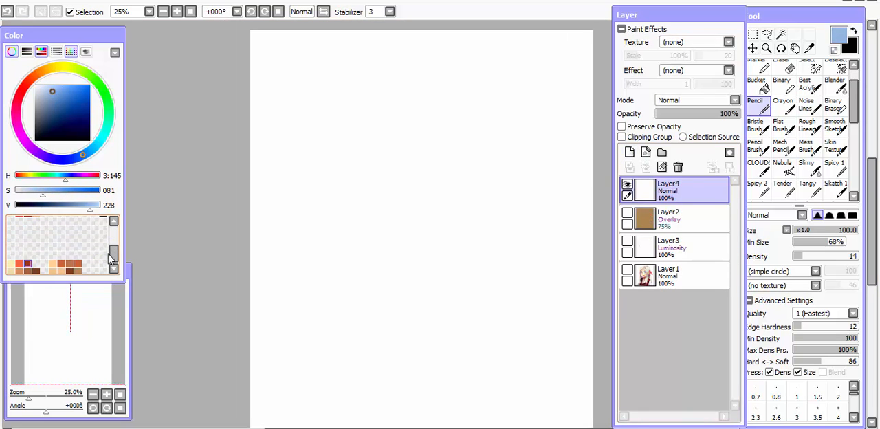
pyautogui.click(11, 264)
pyautogui.press(']')
pyautogui.press(']')
pyautogui.press(']')
pyautogui.moveTo(374, 120); pyautogui.dragTo(373, 184)
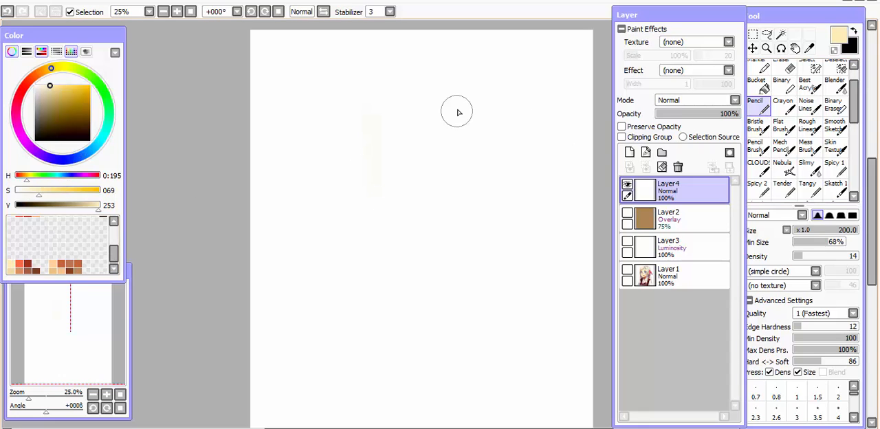
pyautogui.moveTo(456, 110); pyautogui.dragTo(459, 207)
pyautogui.moveTo(351, 103); pyautogui.dragTo(439, 185)
pyautogui.press('Delete')
# Set the Pencil's Density to 100 and paint a solid cream head shape on the new layer.
pyautogui.click(832, 256)
pyautogui.moveTo(411, 112)
pyautogui.mouseDown()
pyautogui.moveTo(401, 187)
pyautogui.moveTo(403, 177)
pyautogui.moveTo(424, 235)
pyautogui.moveTo(451, 222)
pyautogui.moveTo(417, 204)
pyautogui.moveTo(487, 158)
pyautogui.moveTo(427, 125)
pyautogui.moveTo(431, 96)
pyautogui.mouseUp()
pyautogui.hotkey('ctrl', 'z')
pyautogui.hotkey('ctrl', 'z')
pyautogui.moveTo(405, 132); pyautogui.dragTo(448, 87)
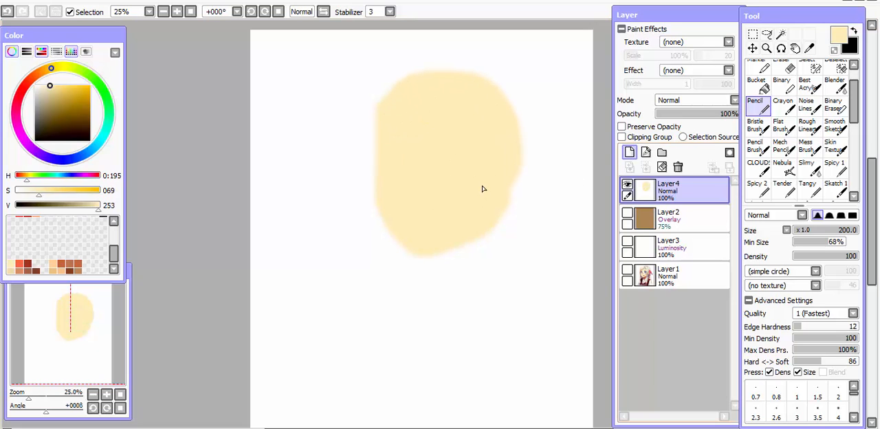
# Add a new layer above the cream head shape and clip it to that shape.
pyautogui.click(630, 153)
pyautogui.click(623, 127)
pyautogui.click(623, 138)
# Paint tan shadows over the lower face and dark red shading along the jaw on the clipped layer.
pyautogui.click(20, 264)
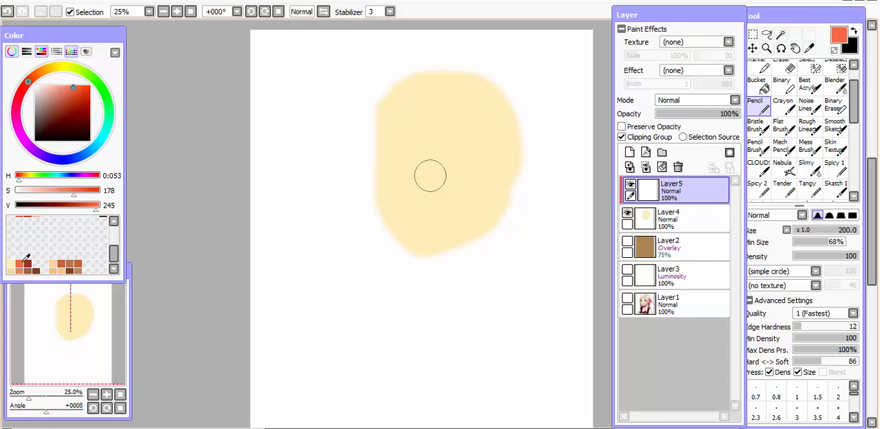
pyautogui.moveTo(380, 165); pyautogui.dragTo(521, 148)
pyautogui.moveTo(406, 123)
pyautogui.mouseDown()
pyautogui.moveTo(397, 181)
pyautogui.moveTo(493, 165)
pyautogui.mouseUp()
pyautogui.rightClick(493, 96)
pyautogui.moveTo(493, 103); pyautogui.dragTo(427, 110)
pyautogui.hotkey('ctrl', 'z')
# Soften the face and jaw shadows and add an orange-red nose with the Pencil at size 250 and Density 19.
pyautogui.click(19, 265)
pyautogui.click(835, 230)
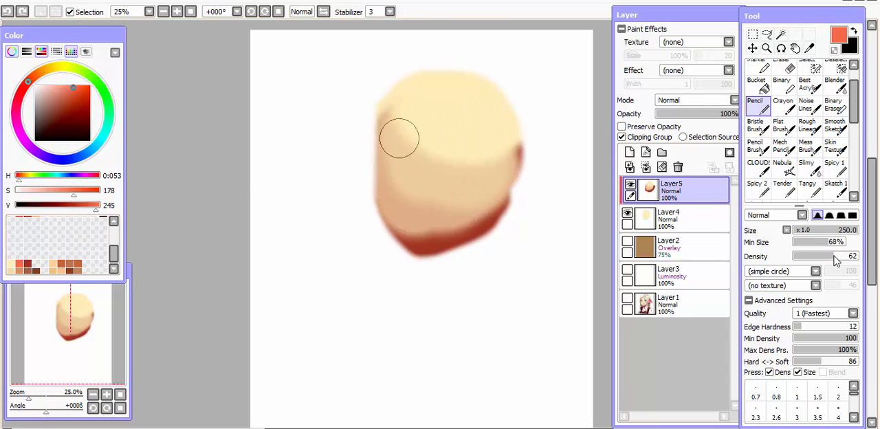
pyautogui.click(805, 256)
pyautogui.moveTo(385, 127); pyautogui.dragTo(415, 234)
pyautogui.moveTo(432, 165); pyautogui.dragTo(438, 173)
pyautogui.rightClick(468, 165)
pyautogui.moveTo(412, 200); pyautogui.dragTo(481, 185)
pyautogui.rightClick(440, 237)
pyautogui.moveTo(395, 217); pyautogui.dragTo(491, 216)
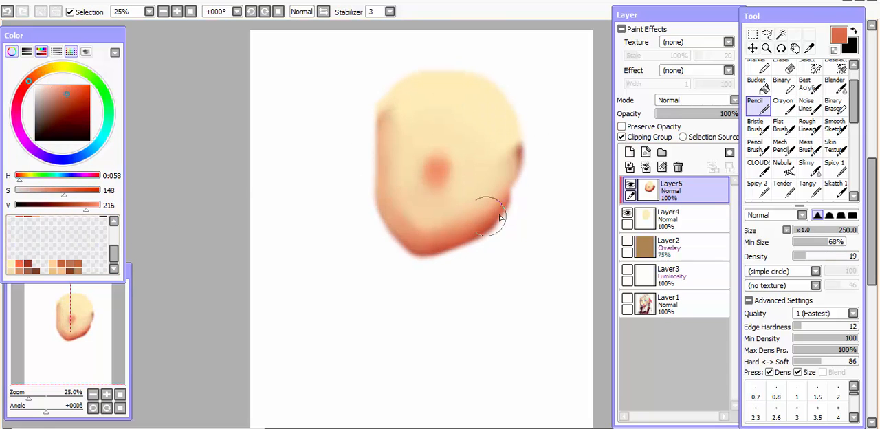
# Blend the jawline shadow with sampled skin tones and lighten the centre of the nose.
pyautogui.rightClick(474, 186)
pyautogui.moveTo(419, 238)
pyautogui.mouseDown()
pyautogui.moveTo(500, 205)
pyautogui.moveTo(471, 226)
pyautogui.mouseUp()
pyautogui.rightClick(492, 206)
pyautogui.rightClick(450, 125)
pyautogui.moveTo(448, 157); pyautogui.dragTo(441, 167)
# Shade the brows, eye sockets and mouth area softly with a sampled peach tone at brush size 100.
pyautogui.rightClick(383, 172)
pyautogui.moveTo(392, 127); pyautogui.dragTo(427, 146)
pyautogui.moveTo(480, 152); pyautogui.dragTo(506, 145)
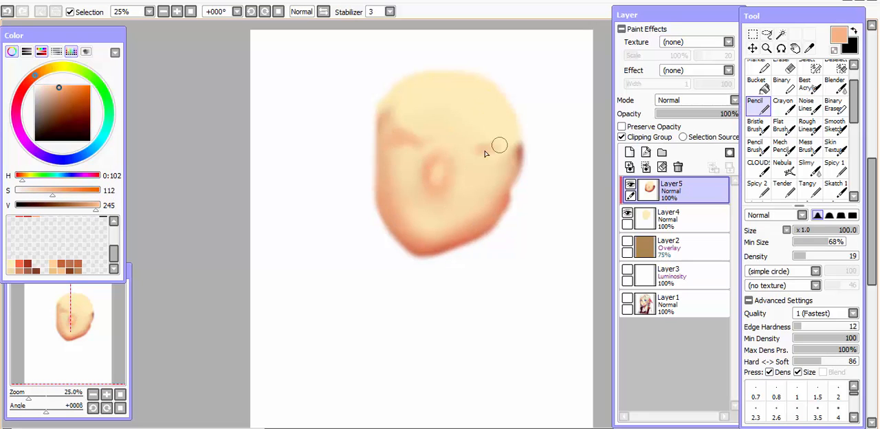
pyautogui.moveTo(418, 211); pyautogui.dragTo(460, 213)
pyautogui.moveTo(399, 153); pyautogui.dragTo(497, 165)
# Draw brown upper eyelid lines and irises for both eyes with a hard-edged brush at size 35.
pyautogui.press('n')
pyautogui.moveTo(464, 157); pyautogui.dragTo(494, 159)
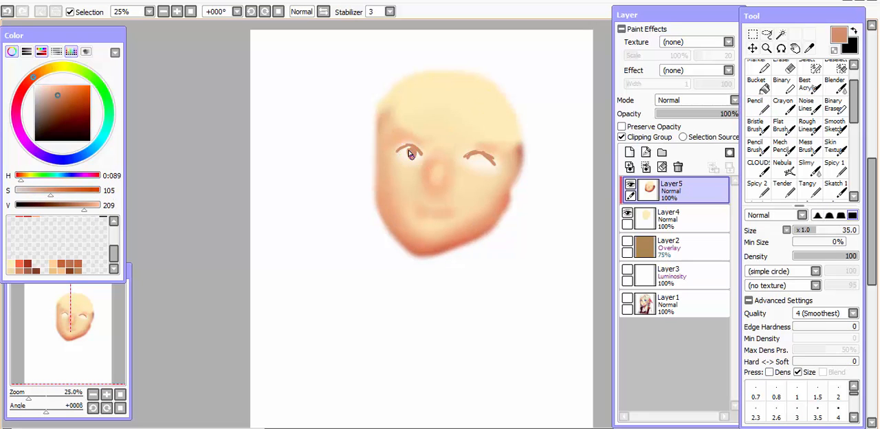
pyautogui.moveTo(410, 151); pyautogui.dragTo(411, 159)
pyautogui.moveTo(479, 156); pyautogui.dragTo(479, 168)
# Switch to the Bristle Brush at size 100 and refine the nose and mouth shading with sampled skin tones.
pyautogui.press('b')
pyautogui.press(']')
pyautogui.press(']')
pyautogui.press(']')
pyautogui.press(']')
pyautogui.press(']')
pyautogui.press(']')
pyautogui.press(']')
pyautogui.press(']')
pyautogui.press(']')
pyautogui.press(']')
pyautogui.rightClick(432, 167)
pyautogui.hotkey('ctrl', 'z')
pyautogui.rightClick(435, 168)
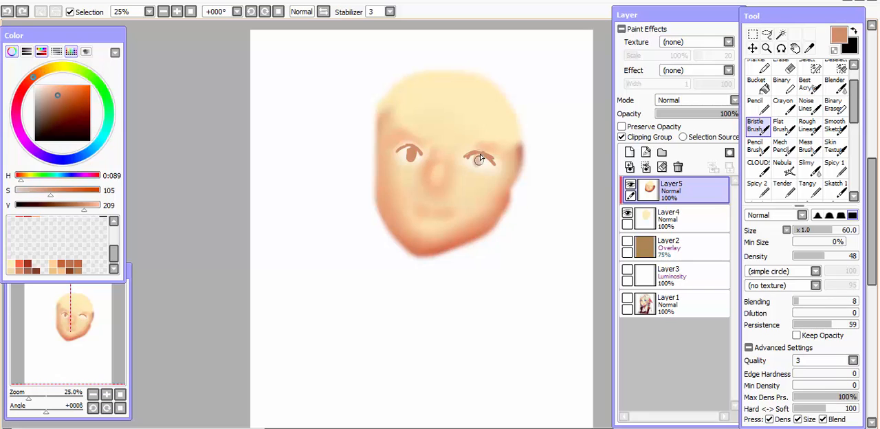
pyautogui.press(']')
pyautogui.press(']')
pyautogui.press(']')
pyautogui.rightClick(436, 148)
pyautogui.moveTo(423, 218); pyautogui.dragTo(448, 215)
# Paint a reddish shadow down the shaded side of the face and define both eyebrows with the Bristle Brush.
pyautogui.rightClick(391, 127)
pyautogui.rightClick(383, 199)
pyautogui.moveTo(383, 115); pyautogui.dragTo(380, 198)
pyautogui.moveTo(400, 135); pyautogui.dragTo(430, 140)
pyautogui.moveTo(469, 144); pyautogui.dragTo(505, 147)
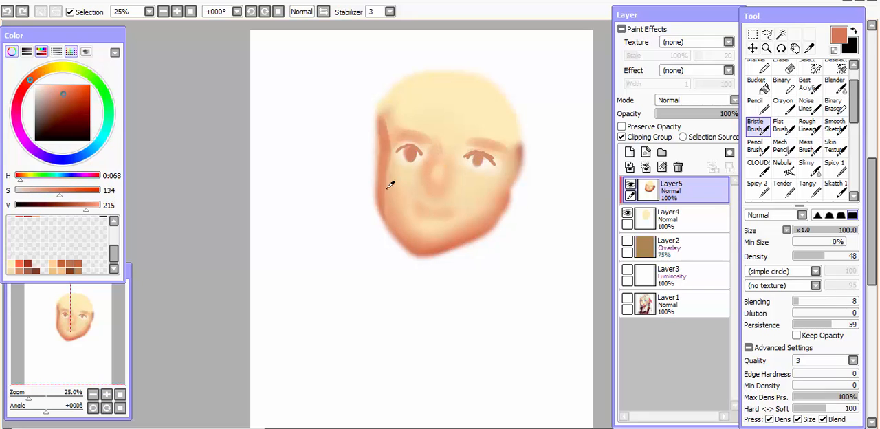
pyautogui.rightClick(390, 184)
pyautogui.moveTo(395, 177)
pyautogui.mouseDown()
pyautogui.moveTo(403, 220)
pyautogui.moveTo(429, 214)
pyautogui.mouseUp()
pyautogui.hotkey('ctrl', 'z')
# Draw a curved smile and diagonal blush lines on both cheeks in a sampled orange-red with the hard-edged brush.
pyautogui.press('n')
pyautogui.rightClick(416, 243)
pyautogui.moveTo(431, 216); pyautogui.dragTo(452, 214)
pyautogui.moveTo(396, 169); pyautogui.dragTo(386, 177)
pyautogui.moveTo(403, 172); pyautogui.dragTo(391, 179)
pyautogui.moveTo(473, 178); pyautogui.dragTo(461, 184)
pyautogui.moveTo(480, 179); pyautogui.dragTo(469, 185)
# Add a blank layer on top and a clipping-group layer directly above Layer5, and fill the clipped layer with dark brown using the Bucket.
pyautogui.scroll(1, 464, 193)
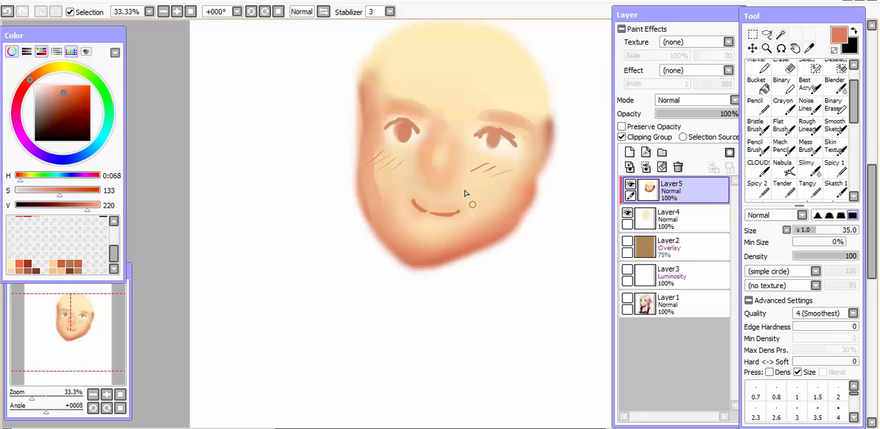
pyautogui.click(630, 152)
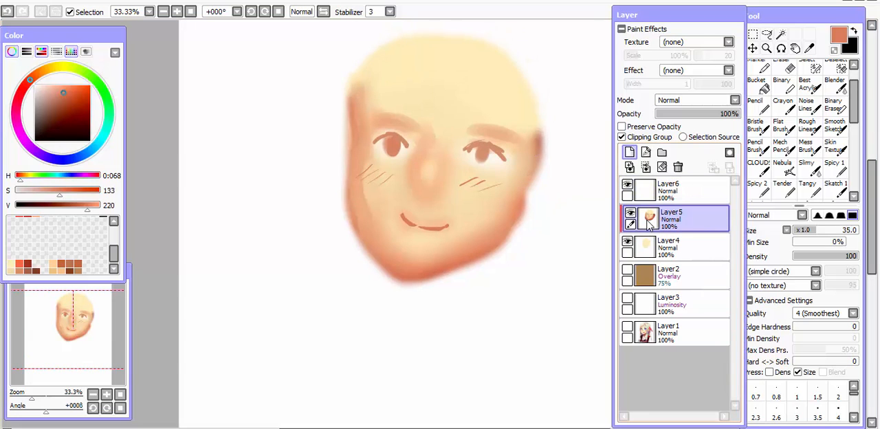
pyautogui.click(630, 152)
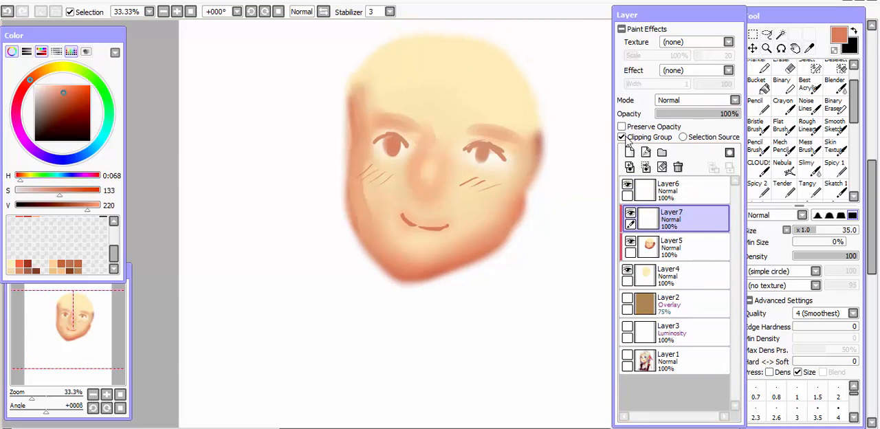
pyautogui.moveTo(58, 115)
pyautogui.mouseDown()
pyautogui.moveTo(36, 140)
pyautogui.moveTo(46, 127)
pyautogui.mouseUp()
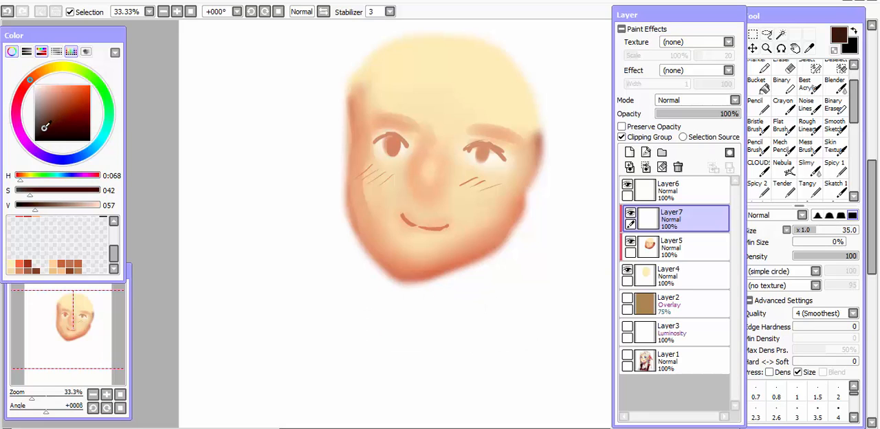
pyautogui.press('g')
pyautogui.click(374, 133)
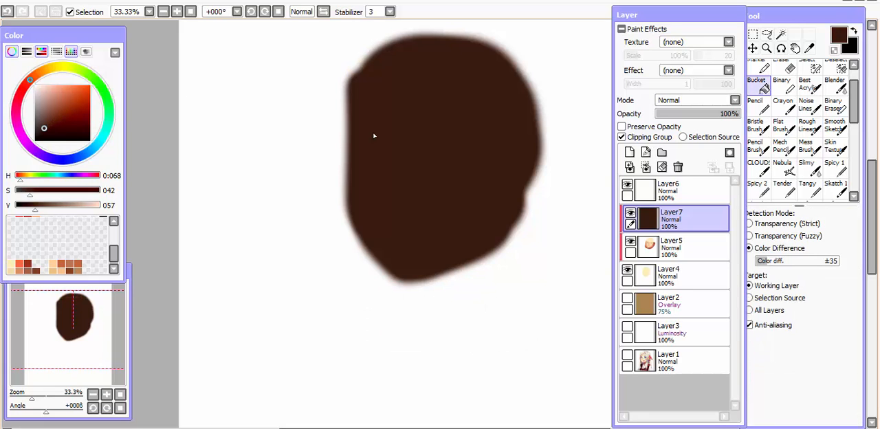
# Set the dark brown layer's blending mode to Multiply and lower its opacity to about 30%.
pyautogui.click(696, 100)
pyautogui.click(681, 120)
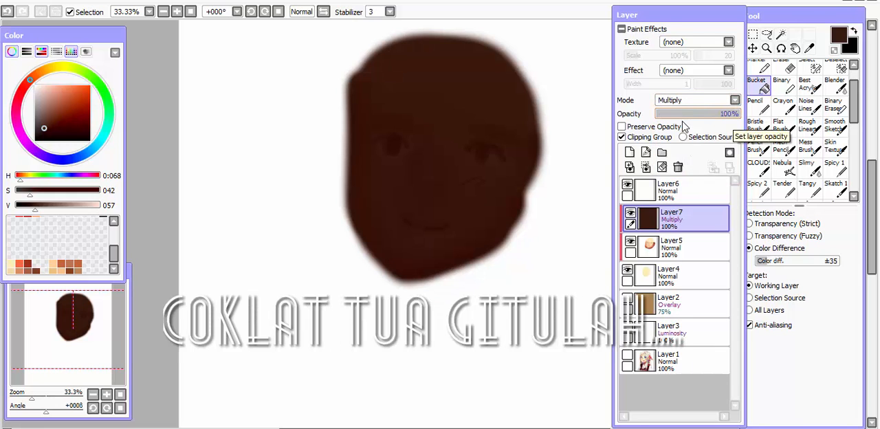
pyautogui.moveTo(731, 115); pyautogui.dragTo(684, 115)
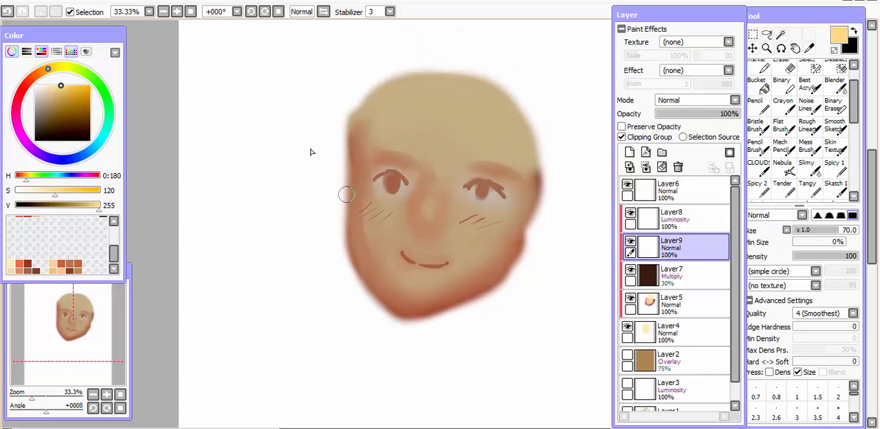
pyautogui.press(']')
pyautogui.press(']')
pyautogui.press(']')
pyautogui.press(']')
pyautogui.press(']')
pyautogui.press(']')
pyautogui.moveTo(333, 202); pyautogui.dragTo(473, 333)
pyautogui.moveTo(321, 218)
pyautogui.mouseDown()
pyautogui.moveTo(425, 333)
pyautogui.moveTo(330, 207)
pyautogui.moveTo(486, 334)
pyautogui.mouseUp()
pyautogui.hotkey('ctrl', 'z')
pyautogui.hotkey('ctrl', 'z')
pyautogui.hotkey('ctrl', 'z')
pyautogui.hotkey('ctrl', 'z')
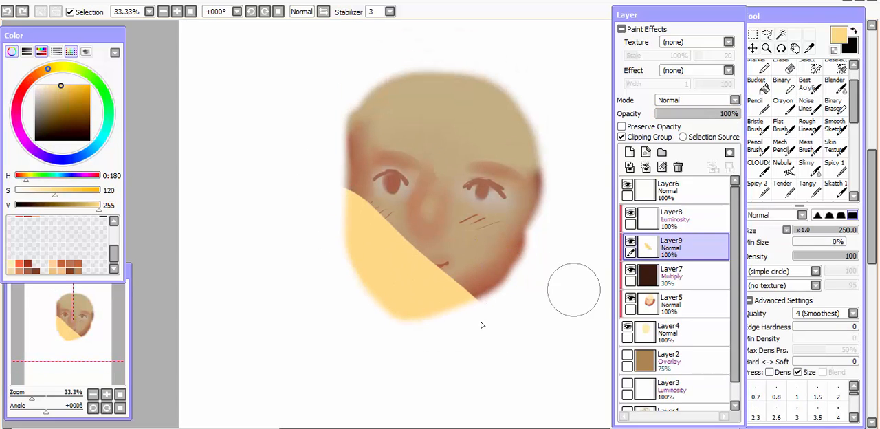
# Erase the lower part of the Multiply layer along a diagonal below the eyes with the Eraser at size 500.
pyautogui.click(670, 275)
pyautogui.press('e')
pyautogui.moveTo(296, 217); pyautogui.dragTo(439, 307)
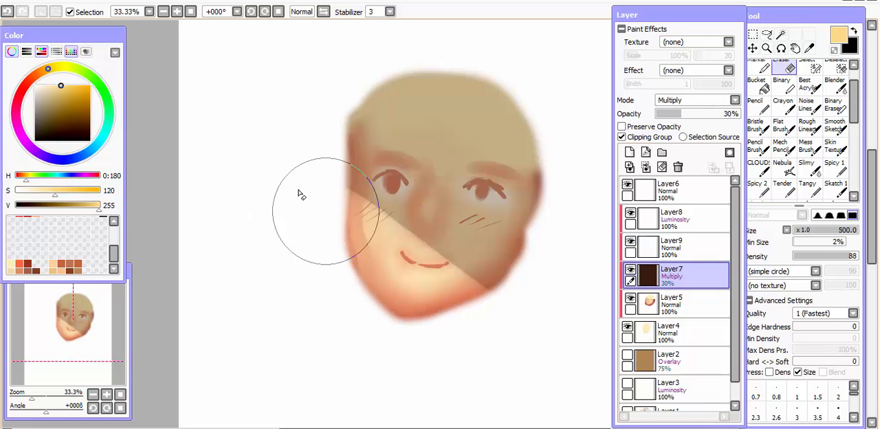
pyautogui.moveTo(324, 211)
pyautogui.mouseDown()
pyautogui.moveTo(468, 344)
pyautogui.moveTo(443, 306)
pyautogui.mouseUp()
pyautogui.moveTo(325, 224); pyautogui.dragTo(497, 336)
pyautogui.moveTo(303, 190); pyautogui.dragTo(527, 327)
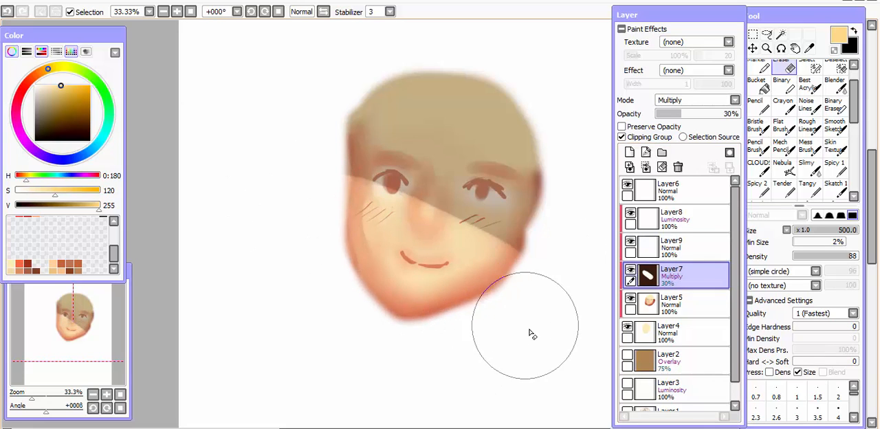
pyautogui.moveTo(300, 171); pyautogui.dragTo(506, 306)
pyautogui.moveTo(313, 189); pyautogui.dragTo(542, 321)
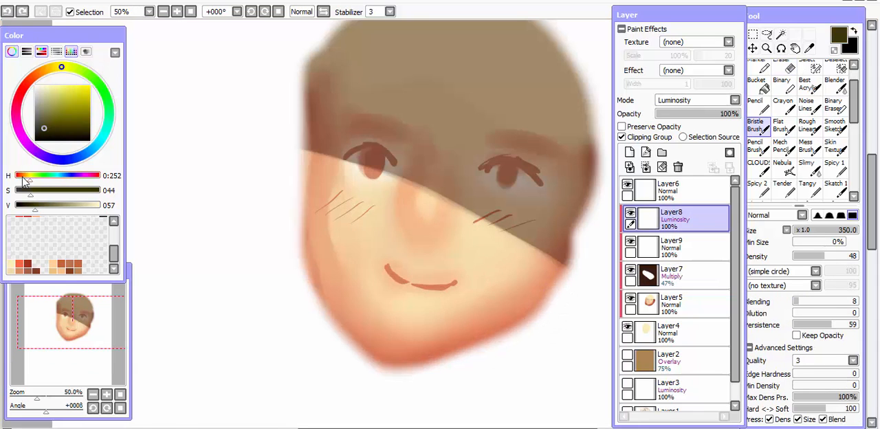
# Paint a soft light-yellow glow over the lit cheeks and chin on the Luminosity layer with the Pencil at size 500.
pyautogui.click(52, 67)
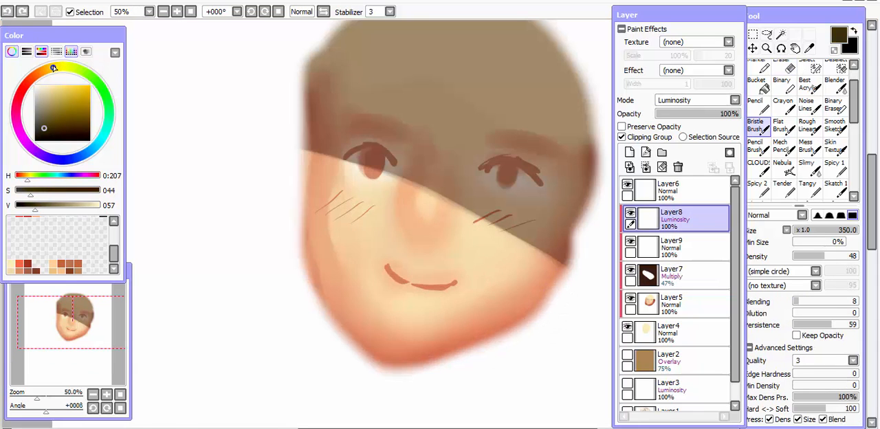
pyautogui.moveTo(54, 127); pyautogui.dragTo(68, 92)
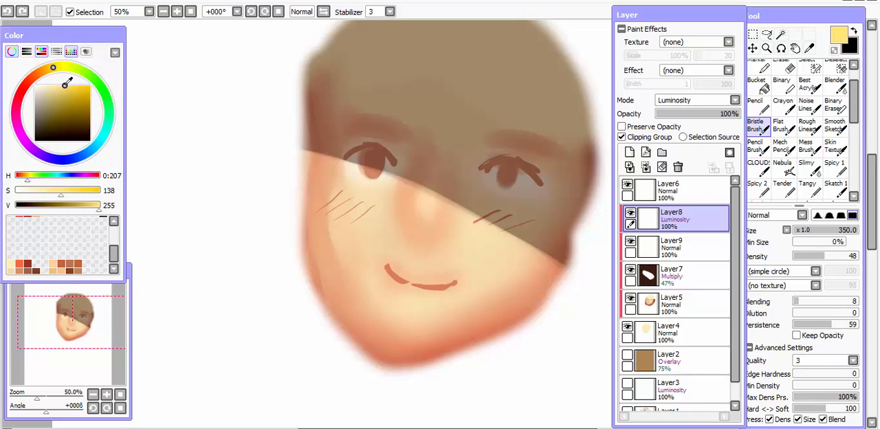
pyautogui.press('n')
pyautogui.press(']')
pyautogui.press(']')
pyautogui.press(']')
pyautogui.press(']')
pyautogui.press(']')
pyautogui.press(']')
pyautogui.press(']')
pyautogui.moveTo(305, 232); pyautogui.dragTo(480, 356)
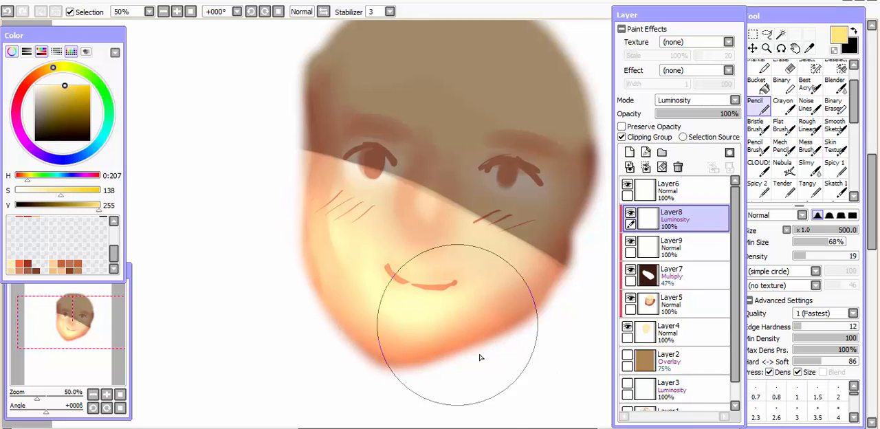
pyautogui.moveTo(343, 217); pyautogui.dragTo(550, 354)
pyautogui.hotkey('ctrl', 'z')
pyautogui.moveTo(334, 231); pyautogui.dragTo(494, 361)
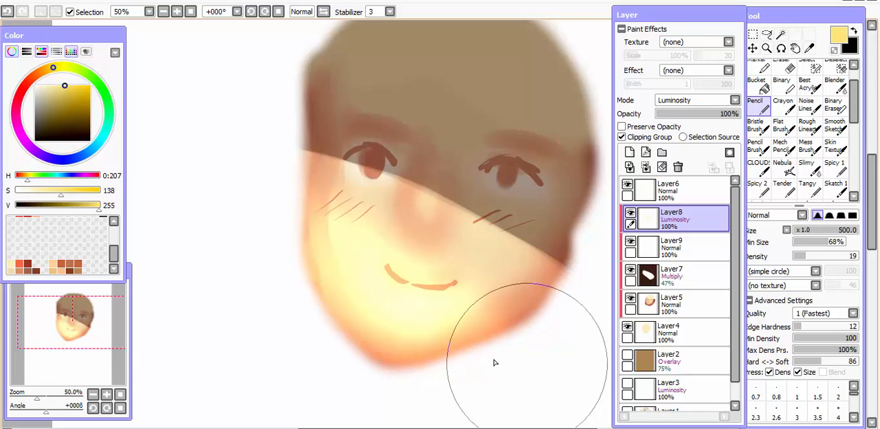
# Brush a muted olive tone over the shadow on the Multiply layer with the Pencil at size 350.
pyautogui.scroll(-1, 494, 362)
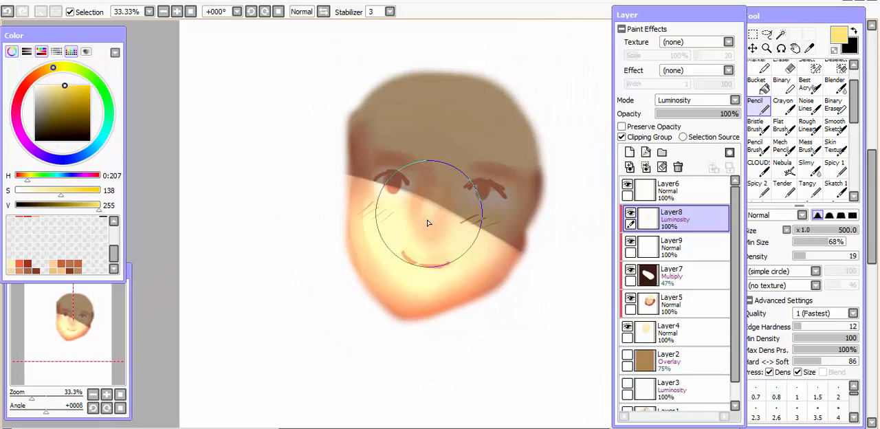
pyautogui.scroll(-2, 427, 222)
pyautogui.scroll(1, 427, 222)
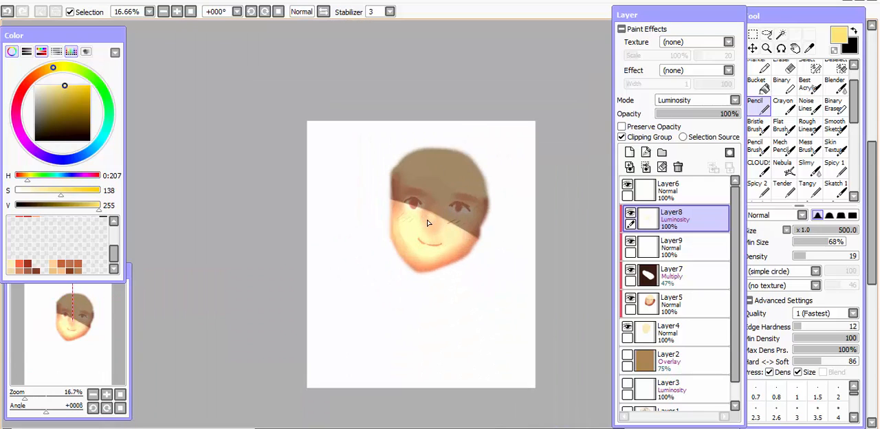
pyautogui.scroll(1, 427, 222)
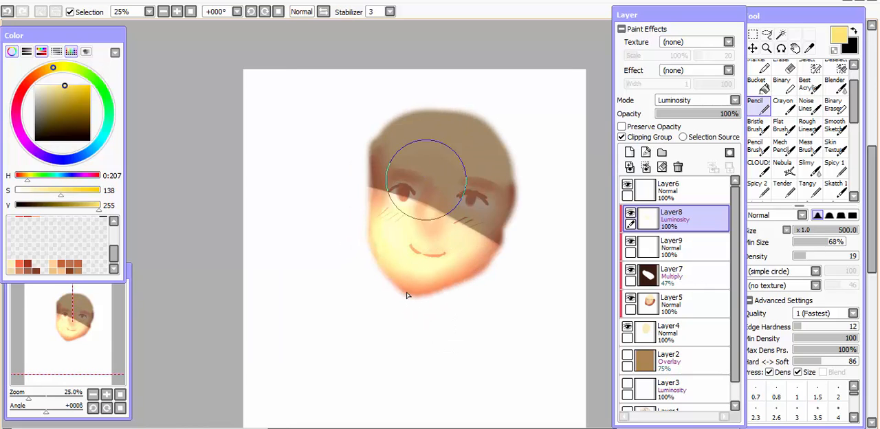
pyautogui.click(661, 275)
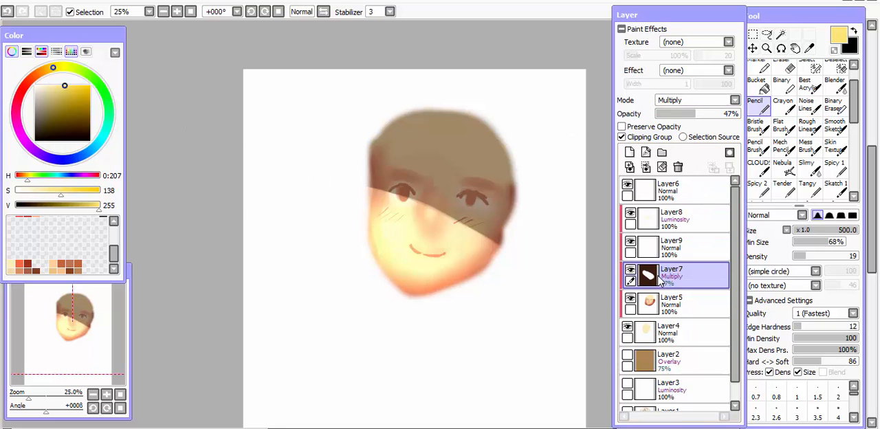
pyautogui.click(46, 122)
pyautogui.scroll(2, 447, 130)
pyautogui.moveTo(462, 125); pyautogui.dragTo(452, 150)
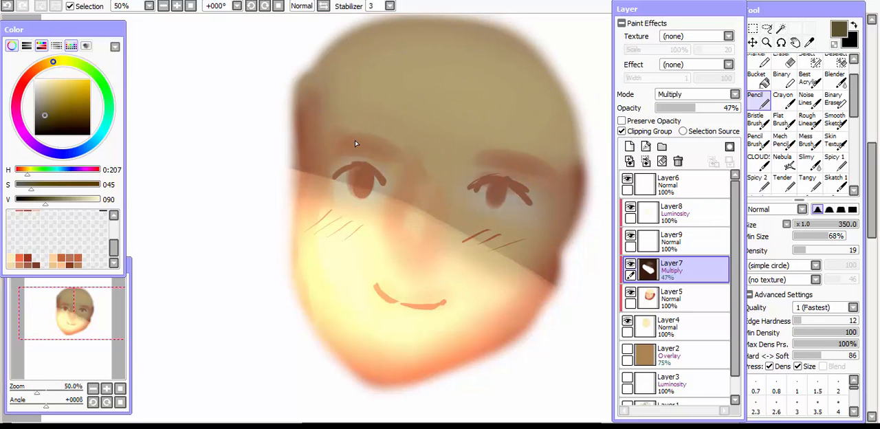
# Darken the shadow around the temple and brow in dark brown at size 120 and density 35, undoing unwanted strokes.
pyautogui.click(44, 125)
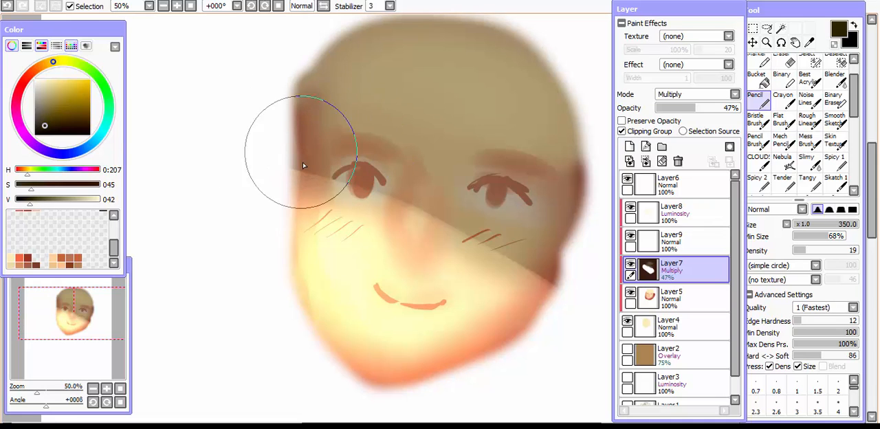
pyautogui.press('n')
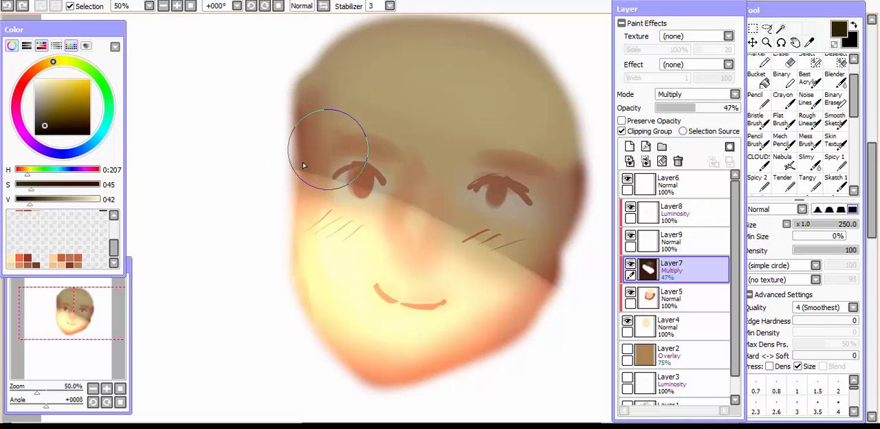
pyautogui.moveTo(308, 165); pyautogui.dragTo(300, 113)
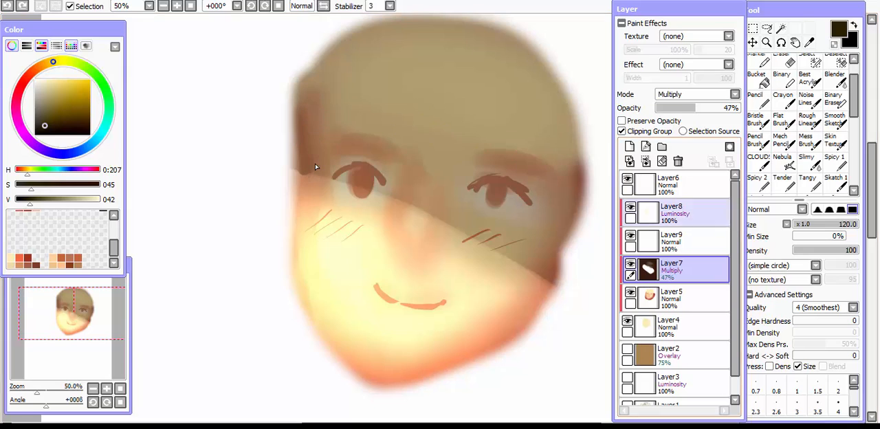
pyautogui.click(829, 210)
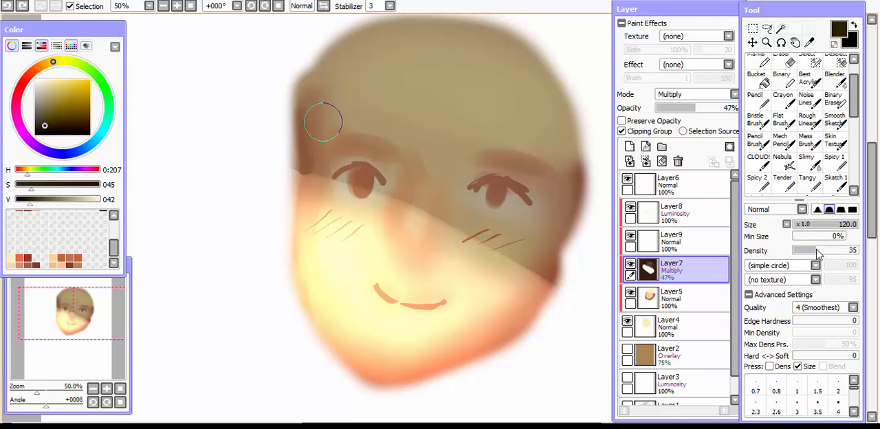
pyautogui.moveTo(323, 122)
pyautogui.mouseDown()
pyautogui.moveTo(312, 169)
pyautogui.moveTo(335, 141)
pyautogui.mouseUp()
pyautogui.moveTo(396, 167)
pyautogui.mouseDown()
pyautogui.moveTo(392, 199)
pyautogui.moveTo(397, 154)
pyautogui.mouseUp()
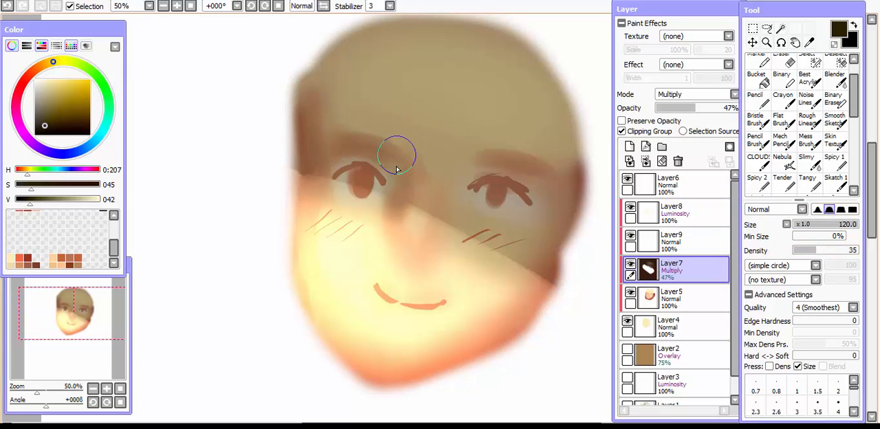
pyautogui.hotkey('ctrl', 'z')
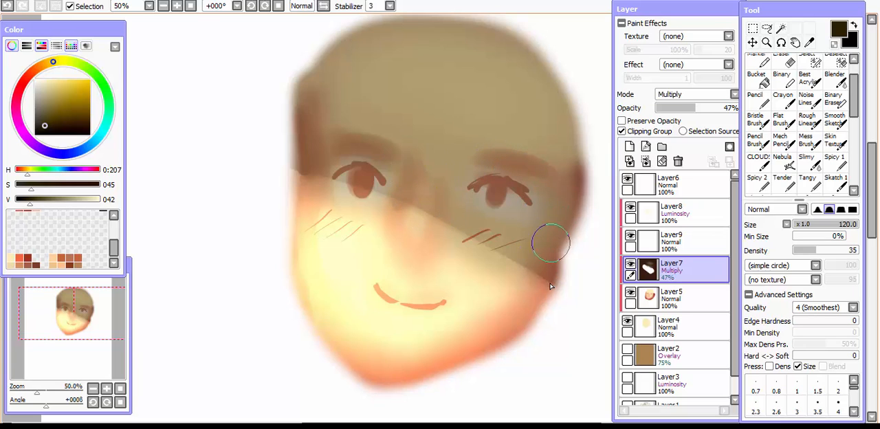
pyautogui.hotkey('ctrl', 'z')
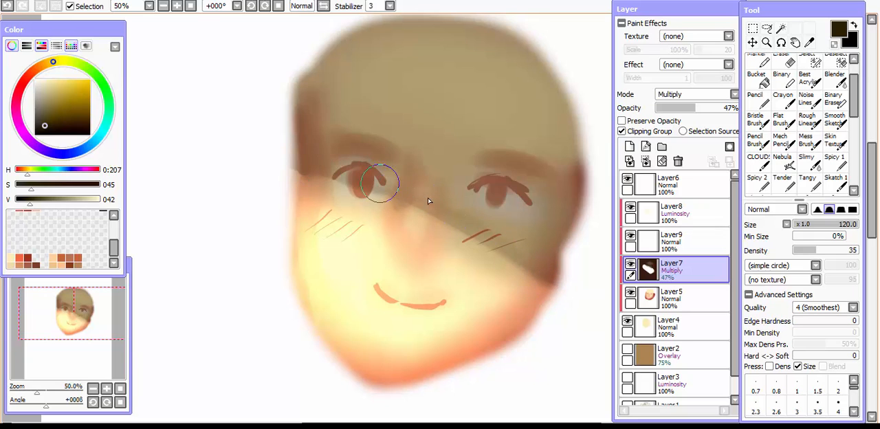
# Check the face in a flipped view and erase the Multiply shadow's lower edge into a crisp diagonal with the size 500 Eraser.
pyautogui.scroll(-5, 554, 291)
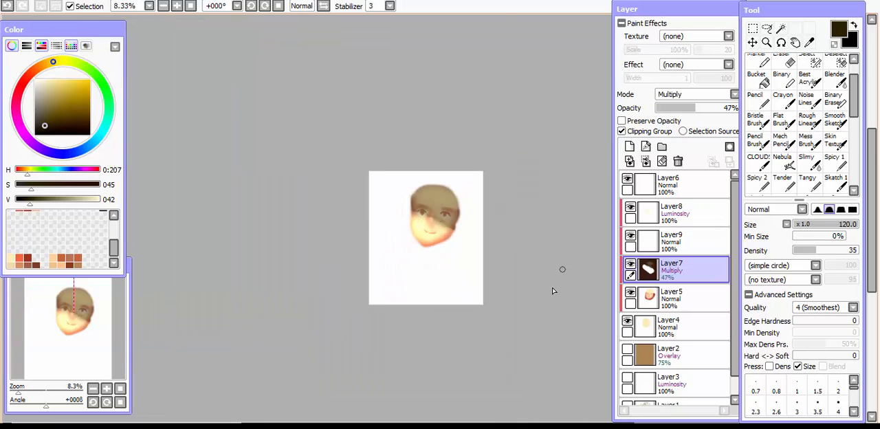
pyautogui.scroll(4, 553, 291)
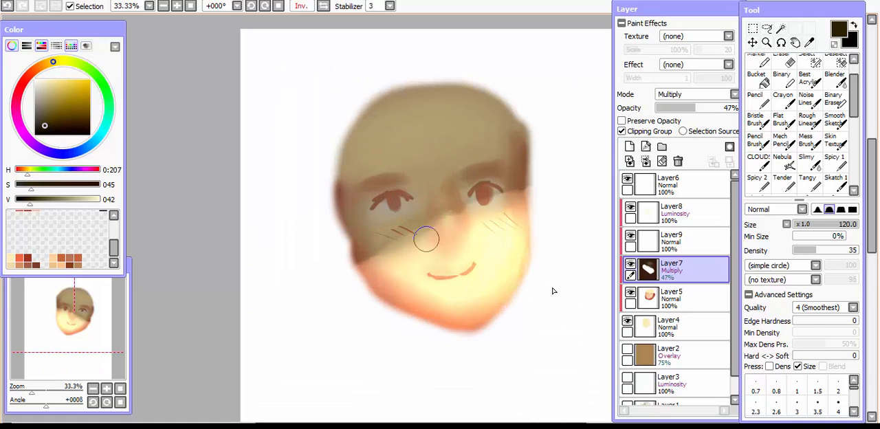
pyautogui.press('e')
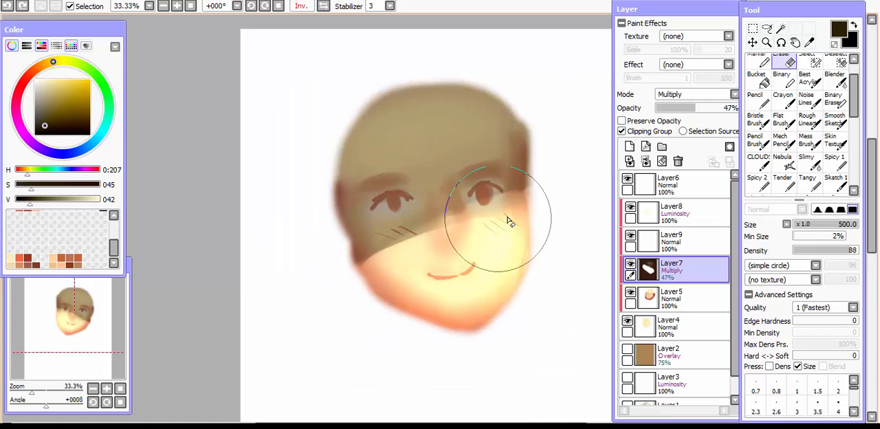
pyautogui.moveTo(357, 282); pyautogui.dragTo(539, 204)
pyautogui.moveTo(406, 246); pyautogui.dragTo(547, 195)
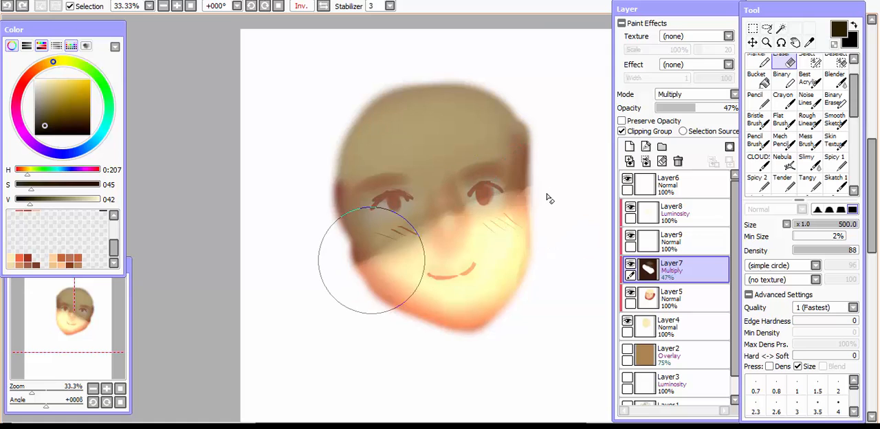
pyautogui.moveTo(378, 301); pyautogui.dragTo(501, 275)
pyautogui.scroll(-3, 465, 297)
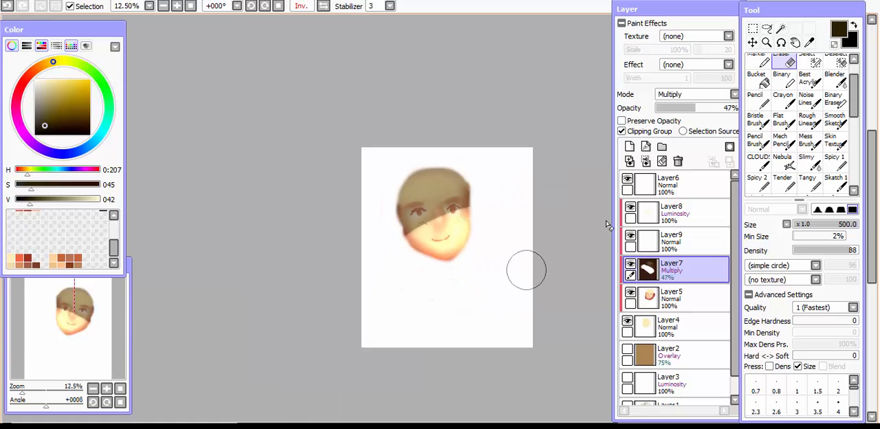
pyautogui.scroll(4, 511, 274)
pyautogui.press('e')
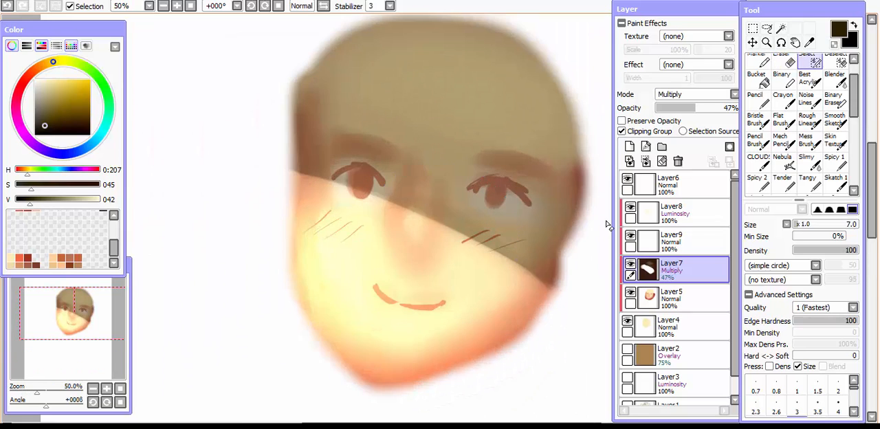
# Display only the finished character illustration on Layer1 and examine its face and overall shading.
pyautogui.scroll(-4, 438, 244)
pyautogui.scroll(3, 606, 225)
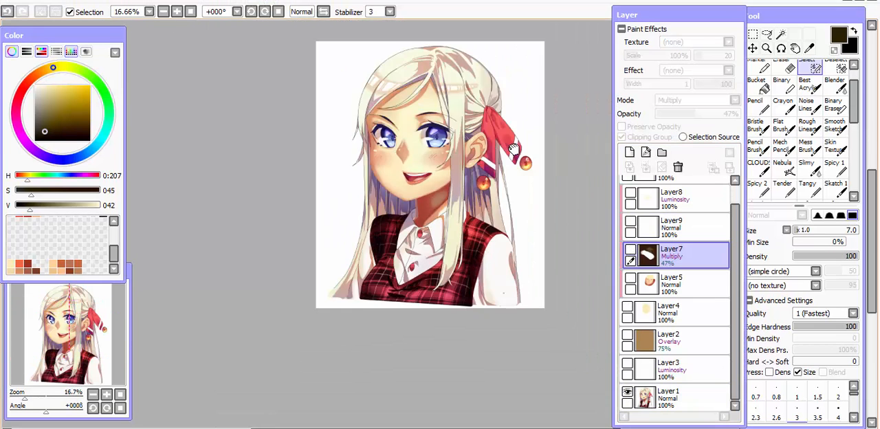
pyautogui.scroll(1, 512, 150)
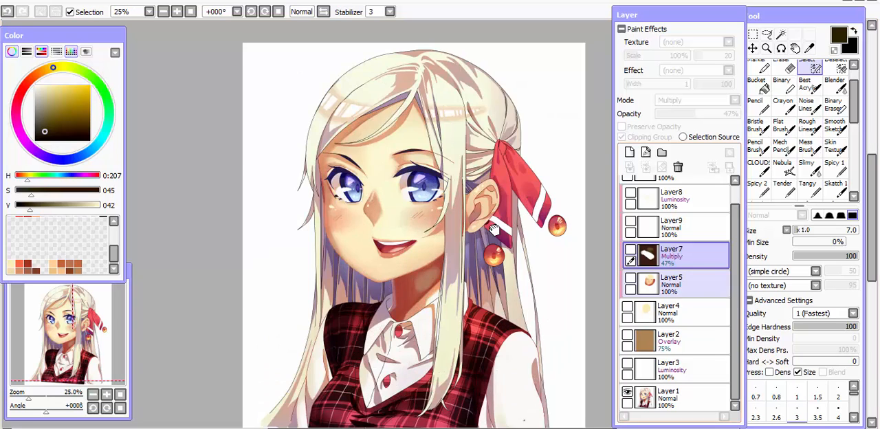
# Add a layer clipped to the Layer1 character illustration and set its blending mode to Multiply.
pyautogui.click(652, 398)
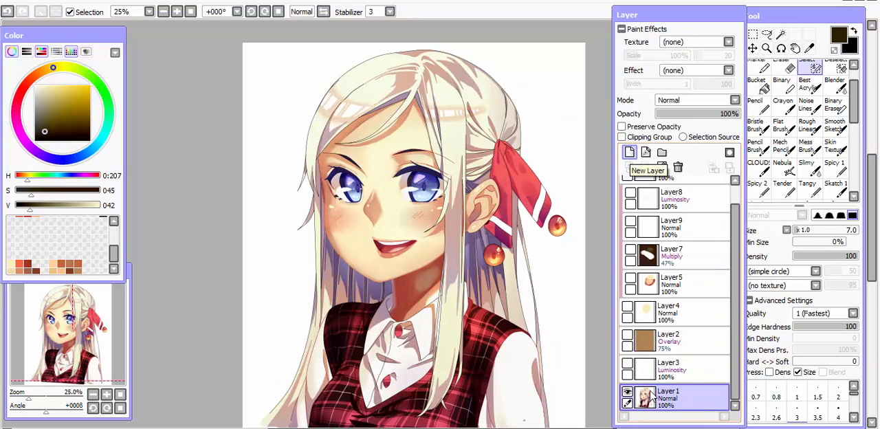
pyautogui.click(630, 152)
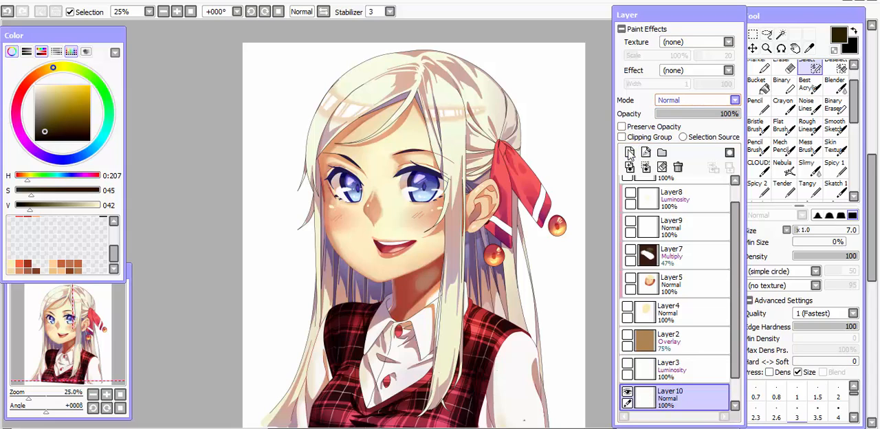
pyautogui.click(622, 136)
pyautogui.click(735, 100)
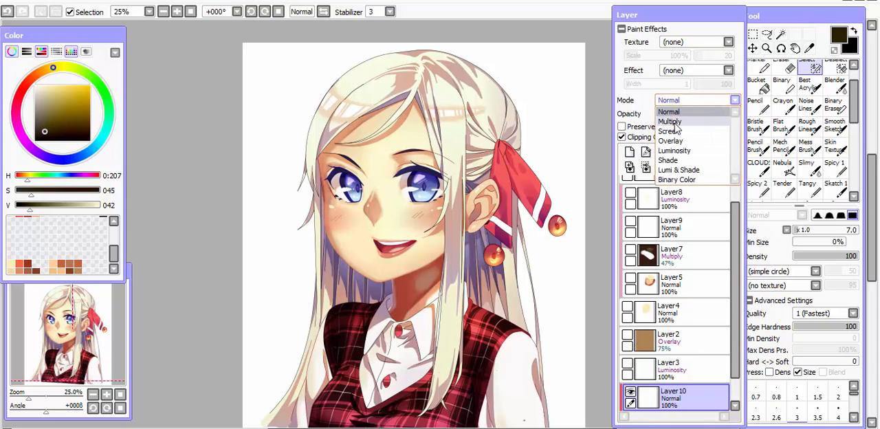
pyautogui.click(680, 110)
# Fill the new Multiply layer with a dark reddish brown and lower its opacity to 41%.
pyautogui.click(46, 125)
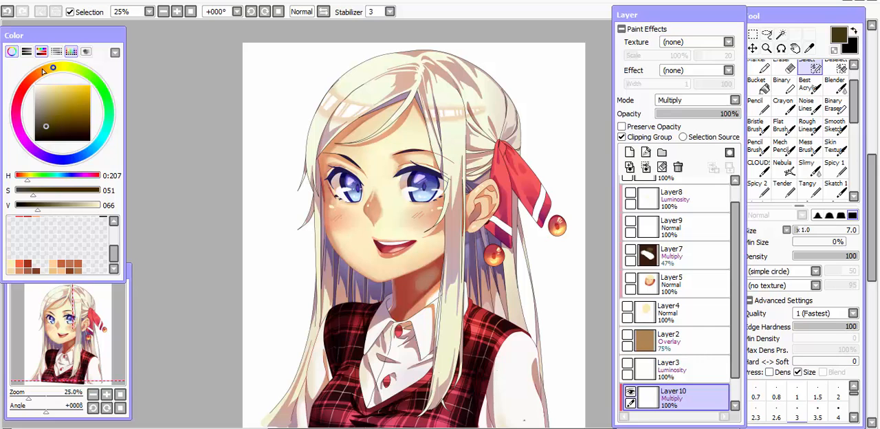
pyautogui.moveTo(43, 71); pyautogui.dragTo(29, 80)
pyautogui.click(757, 80)
pyautogui.click(337, 206)
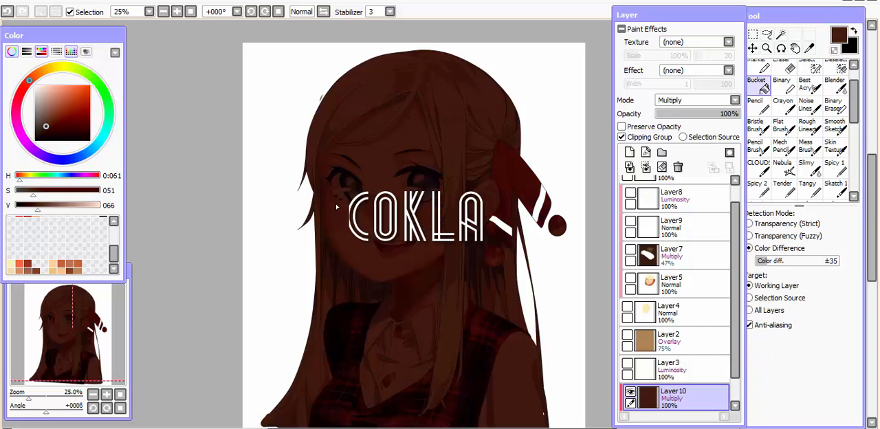
pyautogui.moveTo(731, 113); pyautogui.dragTo(729, 118)
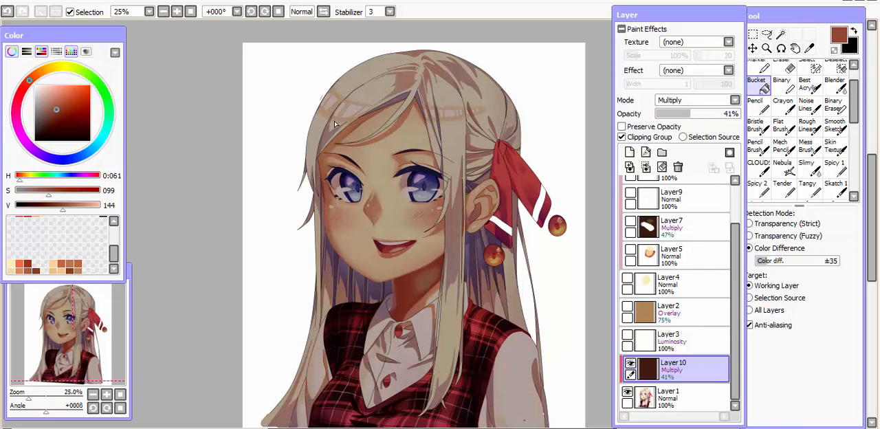
# Add another clipped layer above the brown Multiply layer and choose a pale pink with saturation 24 and value 255.
pyautogui.press('b')
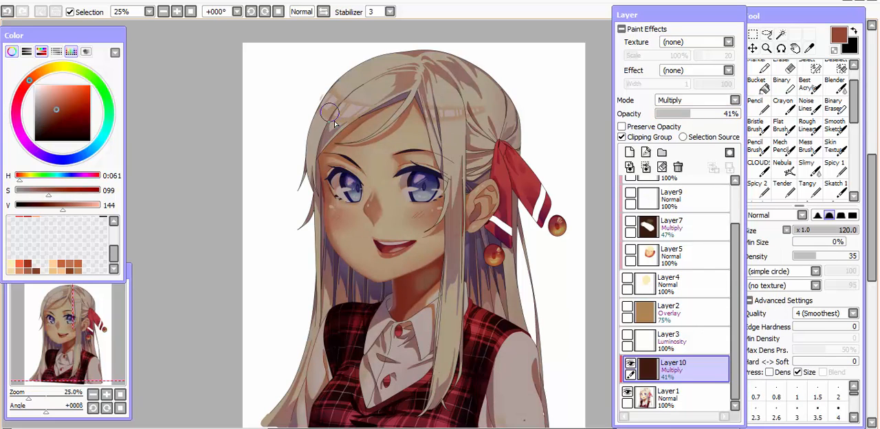
pyautogui.press('[')
pyautogui.press('[')
pyautogui.press('[')
pyautogui.press('[')
pyautogui.press('[')
pyautogui.press('[')
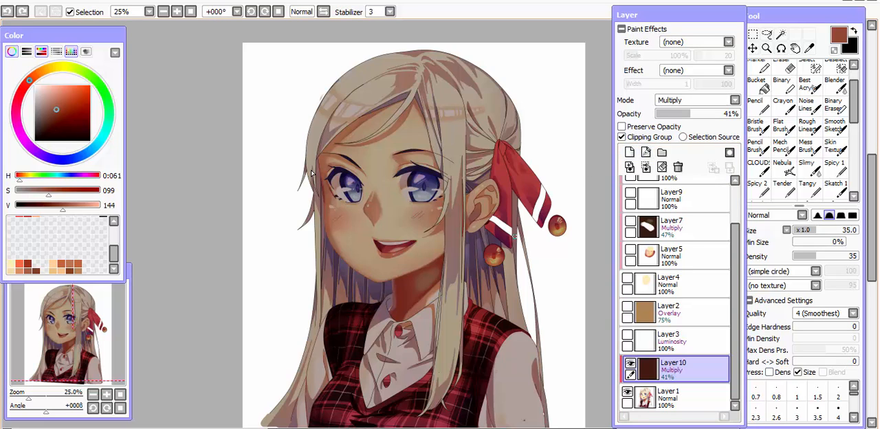
pyautogui.click(630, 152)
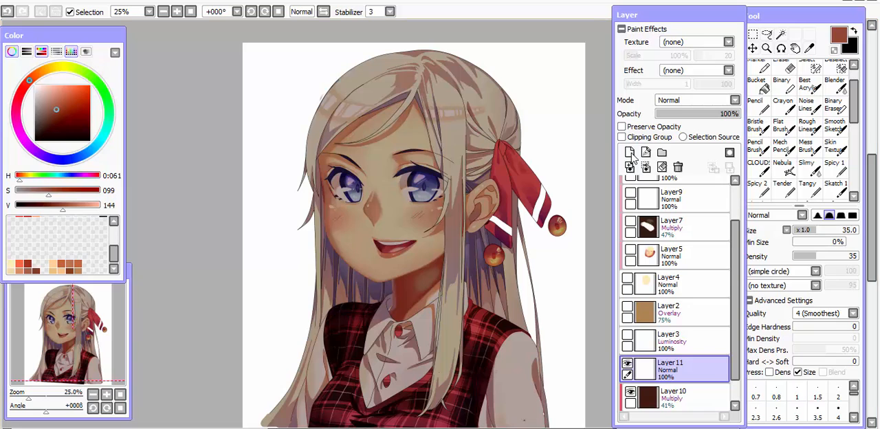
pyautogui.click(622, 137)
pyautogui.moveTo(52, 97); pyautogui.dragTo(41, 69)
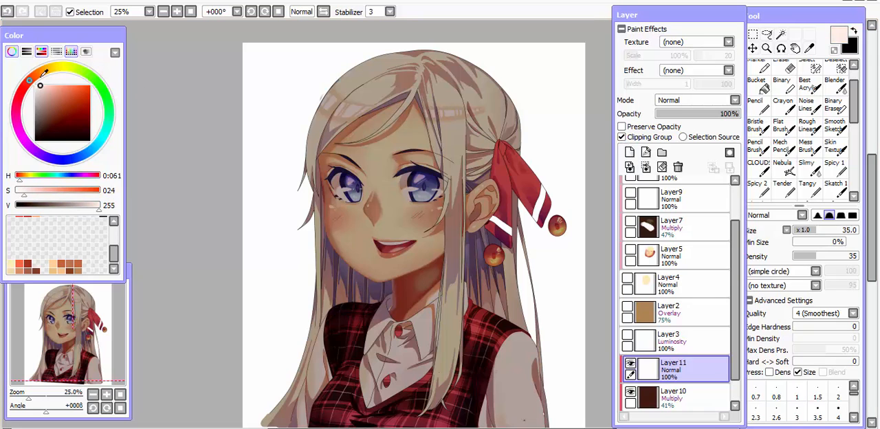
pyautogui.press(']')
pyautogui.press(']')
pyautogui.press(']')
pyautogui.press(']')
pyautogui.press(']')
pyautogui.press(']')
pyautogui.press(']')
pyautogui.press(']')
pyautogui.press(']')
pyautogui.press(']')
pyautogui.press(']')
pyautogui.moveTo(340, 250)
pyautogui.mouseDown()
pyautogui.moveTo(414, 333)
pyautogui.moveTo(411, 421)
pyautogui.mouseUp()
pyautogui.hotkey('ctrl', 'z')
pyautogui.moveTo(405, 255); pyautogui.dragTo(416, 420)
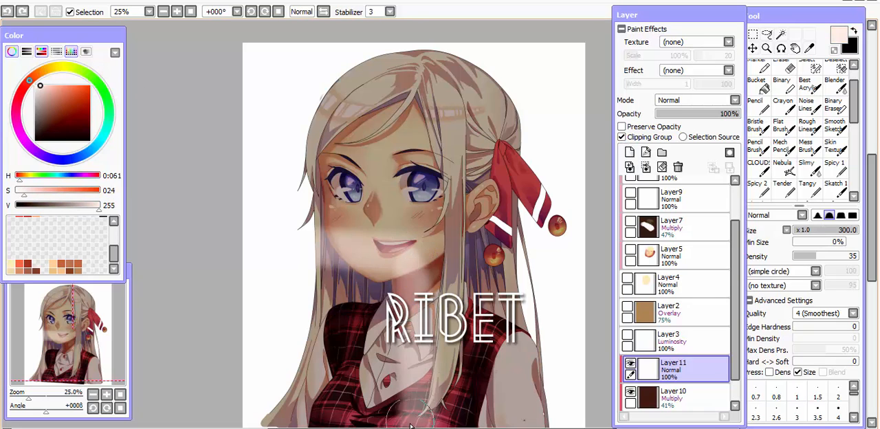
pyautogui.hotkey('ctrl', 'z')
pyautogui.moveTo(404, 255); pyautogui.dragTo(408, 419)
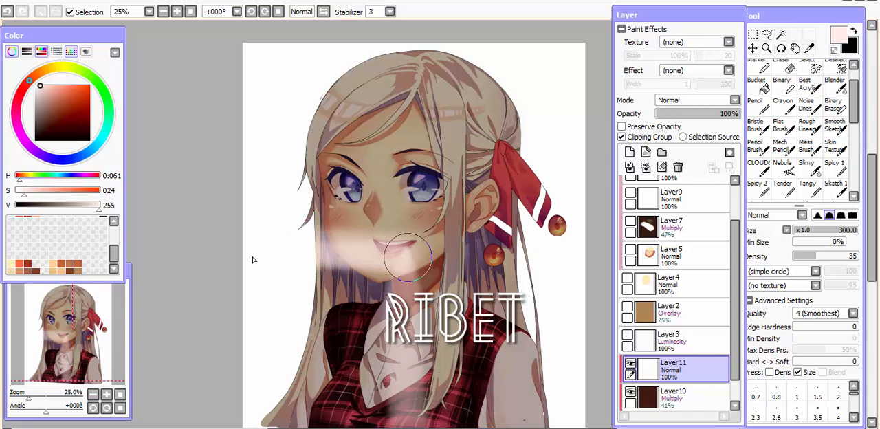
pyautogui.hotkey('ctrl', 'z')
# Fill a rectangular area from the character's mouth down to the canvas bottom with pale pink, and clear the selection.
pyautogui.click(752, 47)
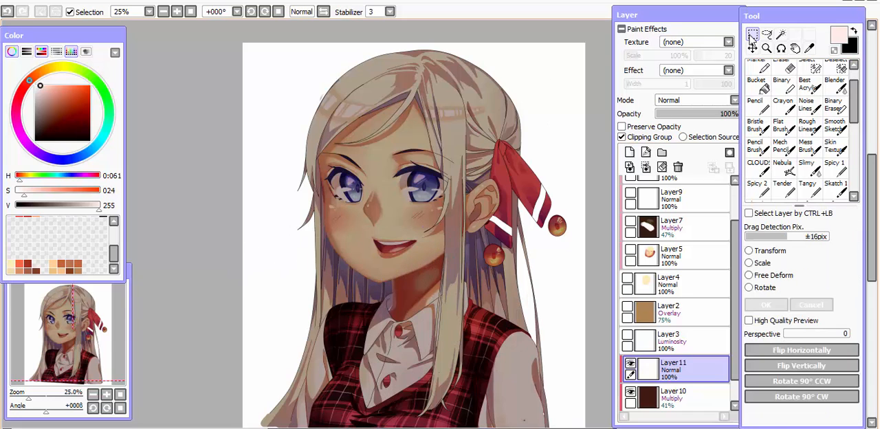
pyautogui.moveTo(248, 244); pyautogui.dragTo(446, 302)
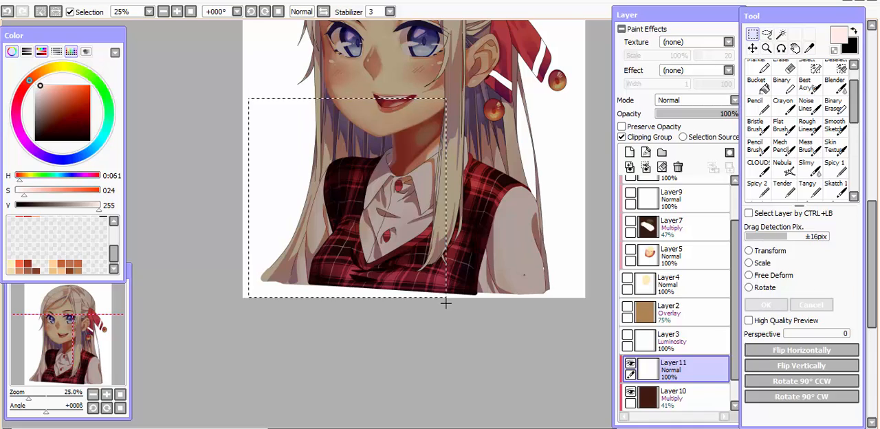
pyautogui.press('g')
pyautogui.click(364, 164)
pyautogui.moveTo(365, 168); pyautogui.dragTo(379, 240)
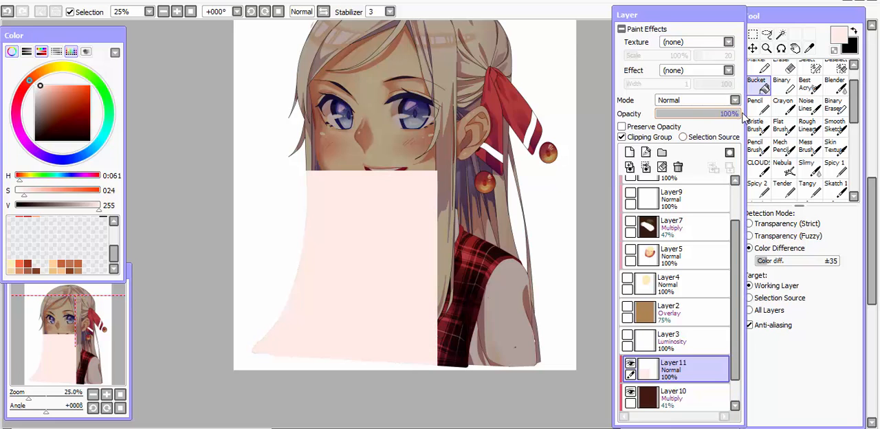
# Compare the Overlay mode on the pale pink block's layer and settle on Screen at 75% opacity.
pyautogui.click(715, 101)
pyautogui.click(670, 141)
pyautogui.moveTo(529, 184); pyautogui.dragTo(535, 200)
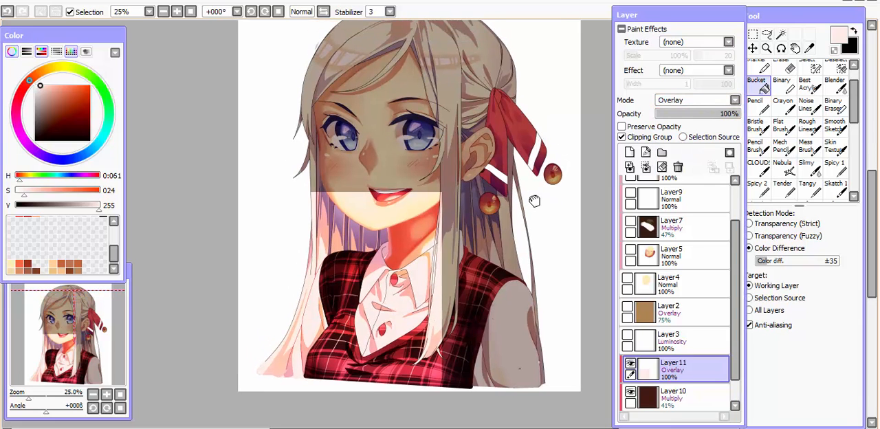
pyautogui.click(685, 100)
pyautogui.click(687, 111)
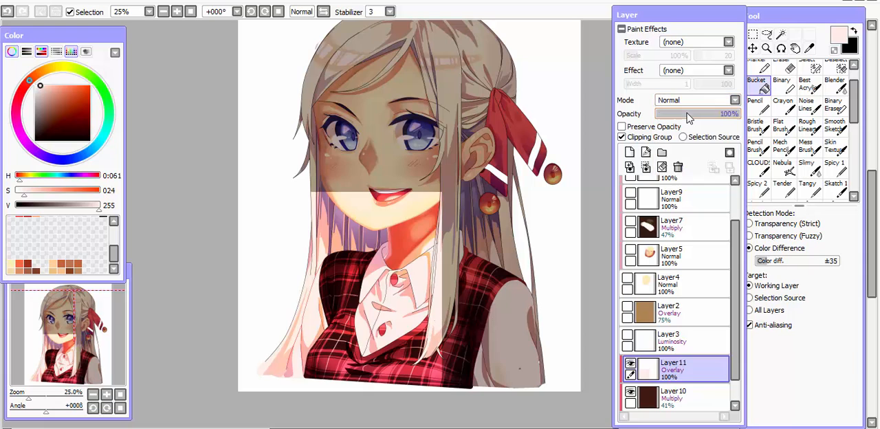
pyautogui.moveTo(689, 118)
pyautogui.mouseDown()
pyautogui.moveTo(730, 115)
pyautogui.moveTo(702, 118)
pyautogui.mouseUp()
pyautogui.click(709, 100)
pyautogui.click(693, 131)
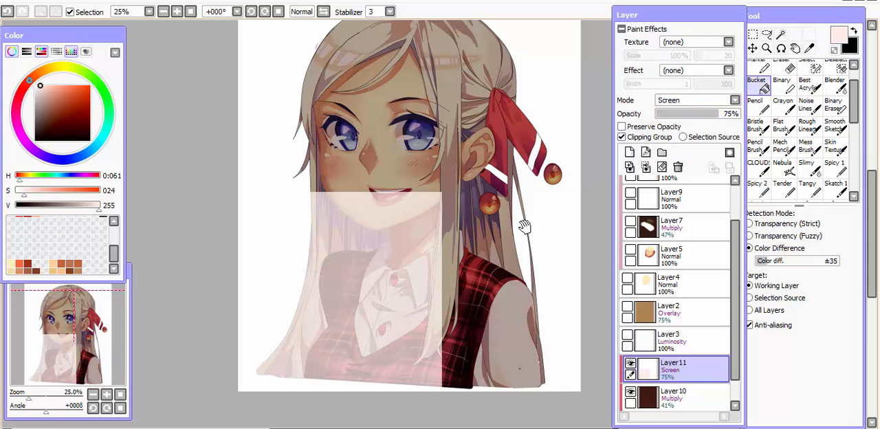
pyautogui.moveTo(525, 230); pyautogui.dragTo(540, 218)
# Recolour the pale pink block to a warm cream using Hue and Saturation, with saturation at +100.
pyautogui.moveTo(436, 243); pyautogui.dragTo(431, 245)
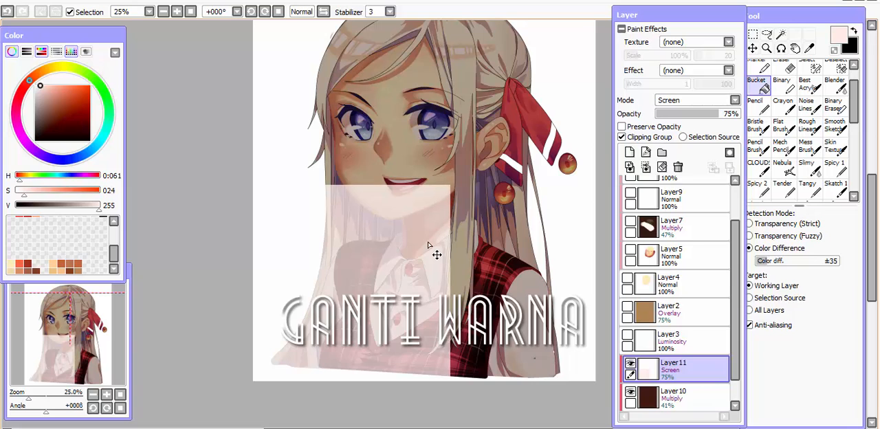
pyautogui.hotkey('ctrl', 'u')
pyautogui.moveTo(498, 336)
pyautogui.mouseDown()
pyautogui.moveTo(506, 336)
pyautogui.moveTo(447, 336)
pyautogui.mouseUp()
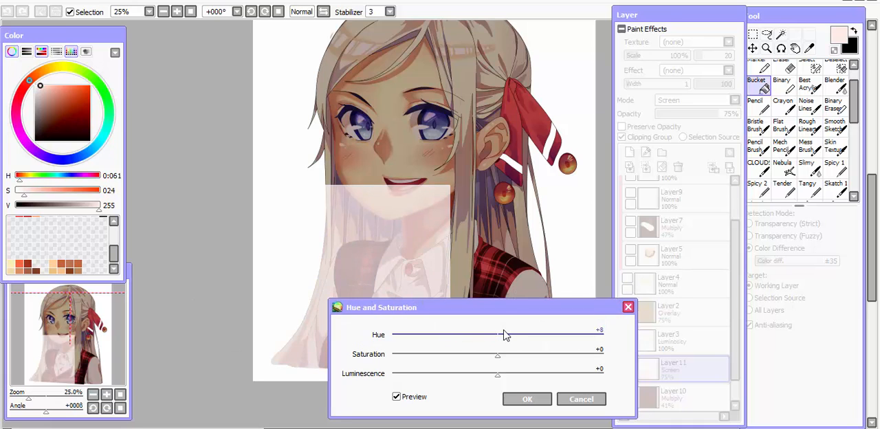
pyautogui.moveTo(505, 335); pyautogui.dragTo(609, 350)
pyautogui.moveTo(498, 374); pyautogui.dragTo(530, 381)
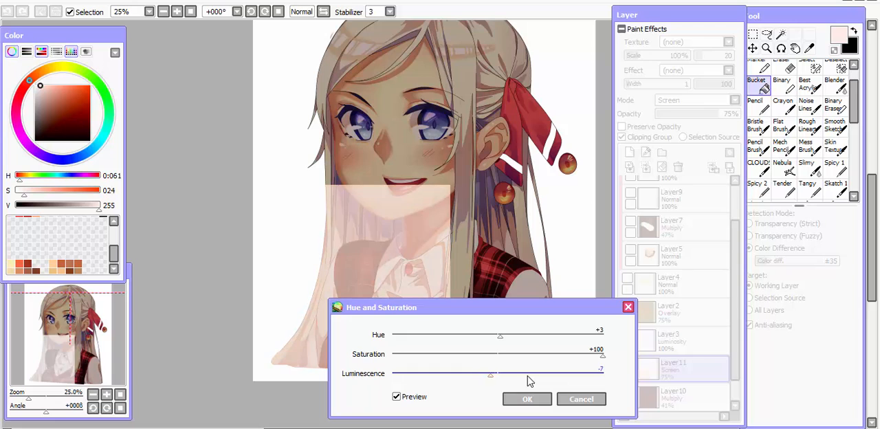
pyautogui.click(526, 399)
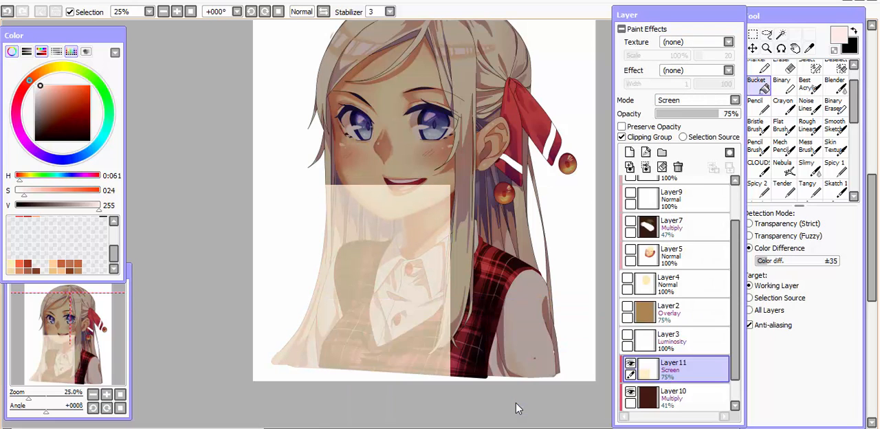
# Move the cream light block slightly down to below the mouth and check it in a mirrored view.
pyautogui.moveTo(398, 280); pyautogui.dragTo(404, 299)
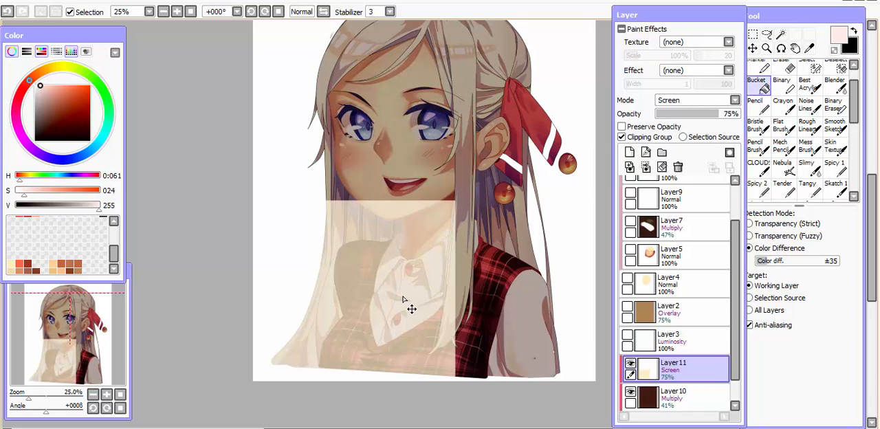
pyautogui.press('h')
pyautogui.press('h')
pyautogui.press('h')
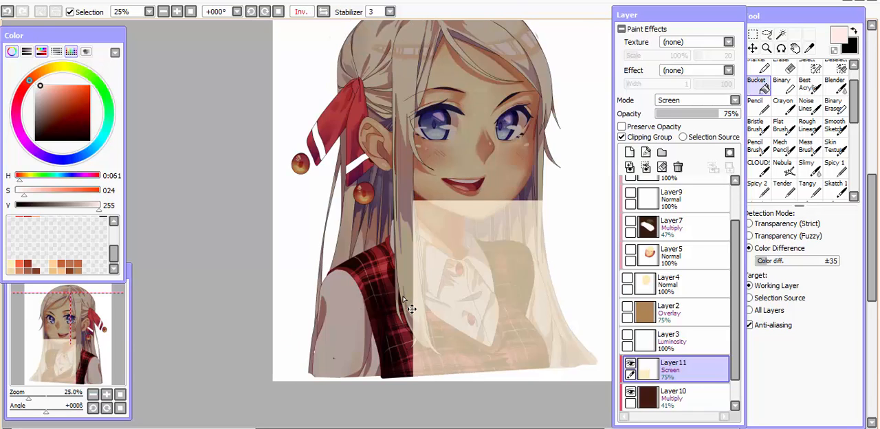
pyautogui.press('h')
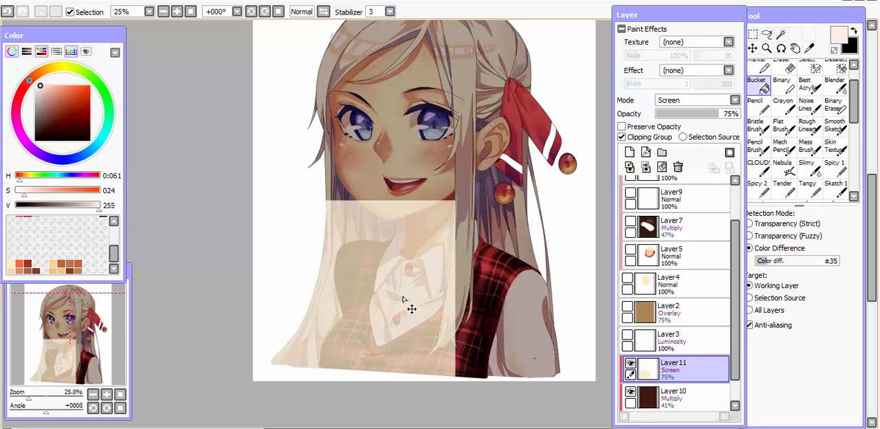
# Erase the light block's vertical edge beside the neck, collar and vest with the size 60 Eraser at density 88.
pyautogui.scroll(1, 404, 299)
pyautogui.moveTo(472, 236); pyautogui.dragTo(462, 247)
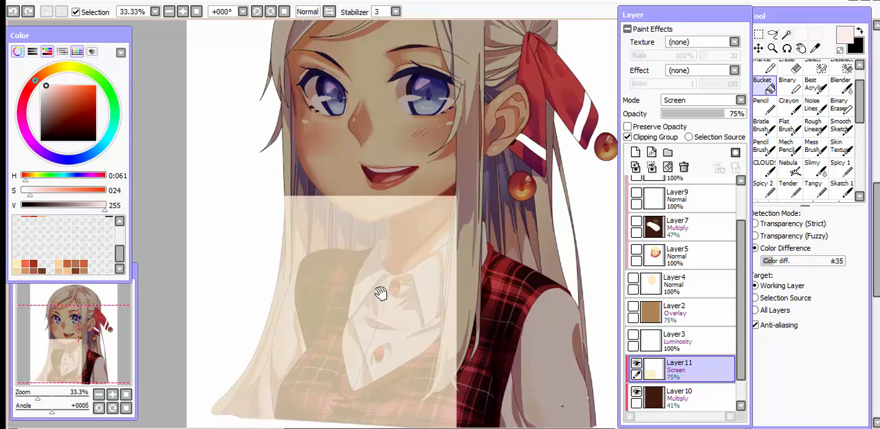
pyautogui.moveTo(383, 295); pyautogui.dragTo(378, 277)
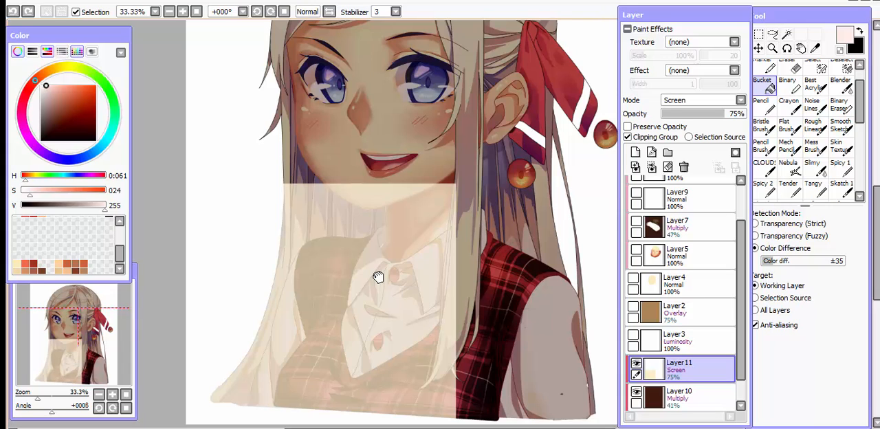
pyautogui.moveTo(377, 277); pyautogui.dragTo(413, 261)
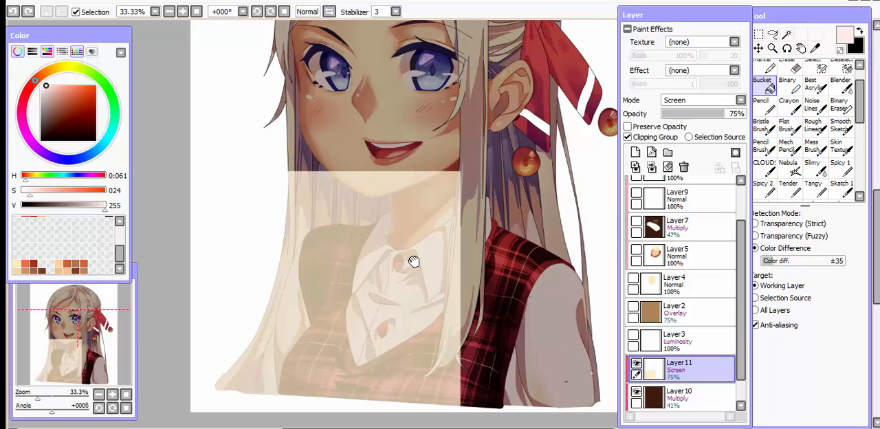
pyautogui.press('e')
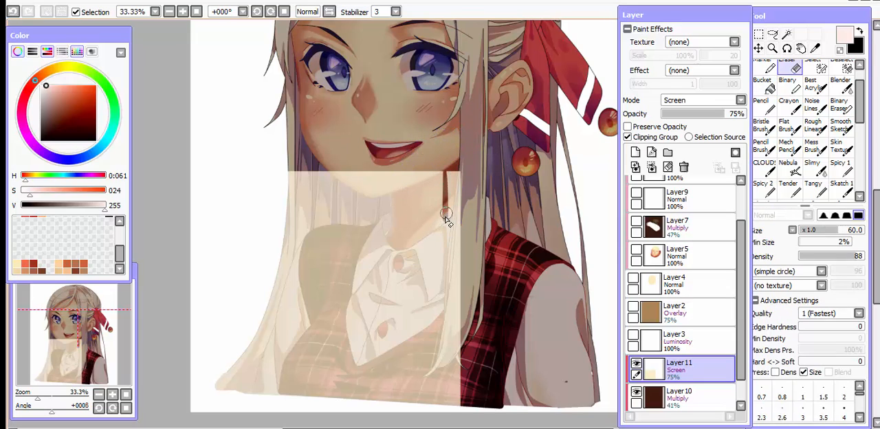
pyautogui.hotkey('ctrl', 'z')
pyautogui.moveTo(445, 167); pyautogui.dragTo(450, 269)
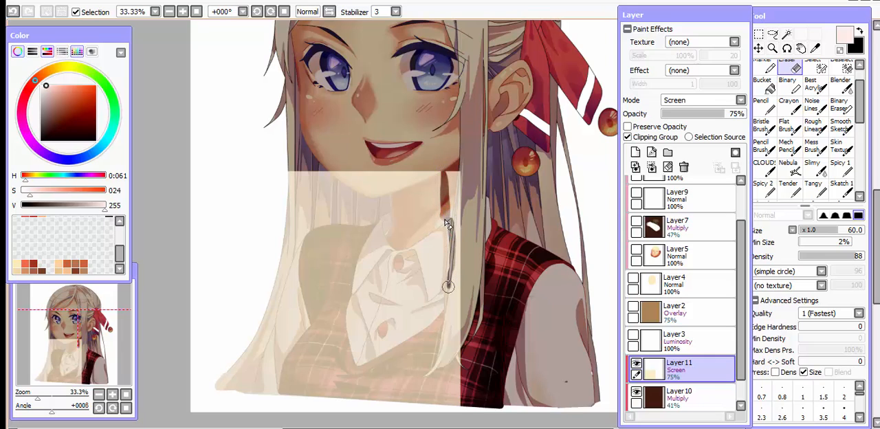
pyautogui.moveTo(443, 304); pyautogui.dragTo(416, 396)
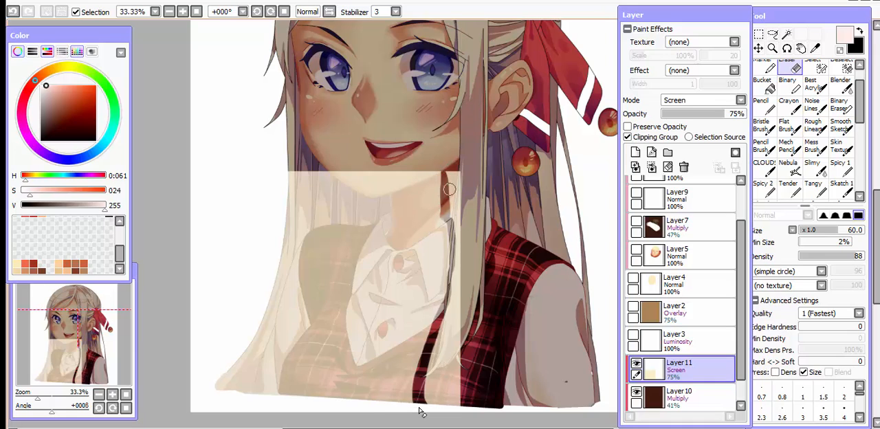
pyautogui.moveTo(451, 173)
pyautogui.mouseDown()
pyautogui.moveTo(454, 333)
pyautogui.moveTo(430, 389)
pyautogui.moveTo(432, 370)
pyautogui.moveTo(455, 346)
pyautogui.moveTo(462, 389)
pyautogui.mouseUp()
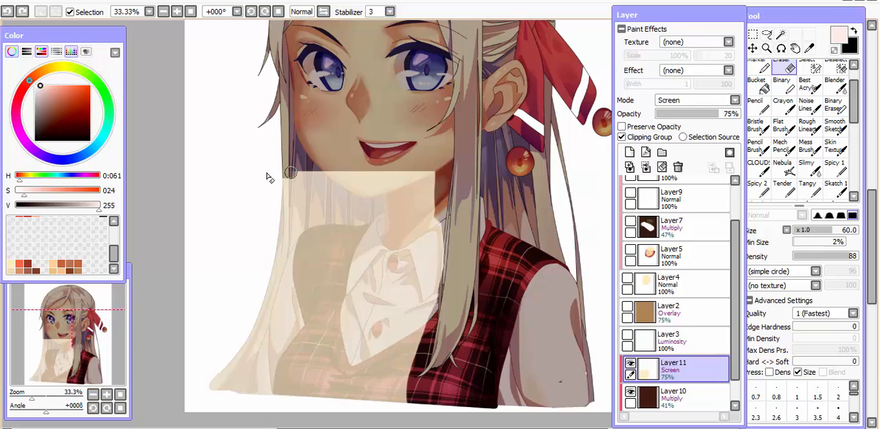
# Erase the light block's upper edge beside the jaw into a downward slope over the hair and check it mirrored.
pyautogui.moveTo(282, 176); pyautogui.dragTo(404, 175)
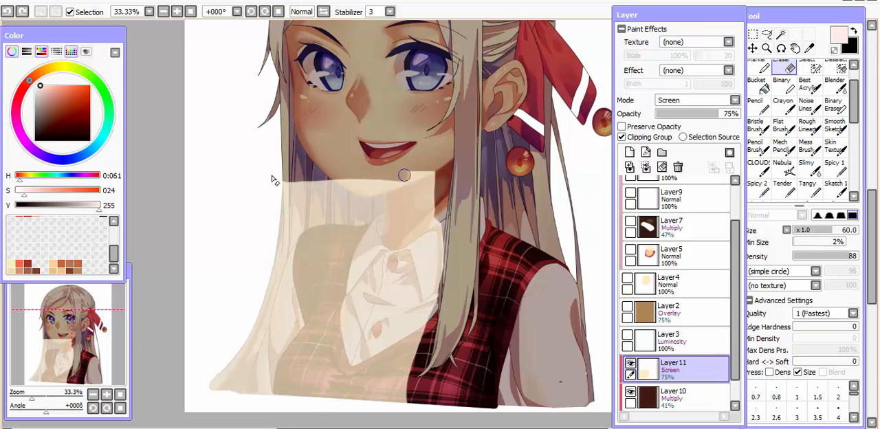
pyautogui.hotkey('ctrl', 'z')
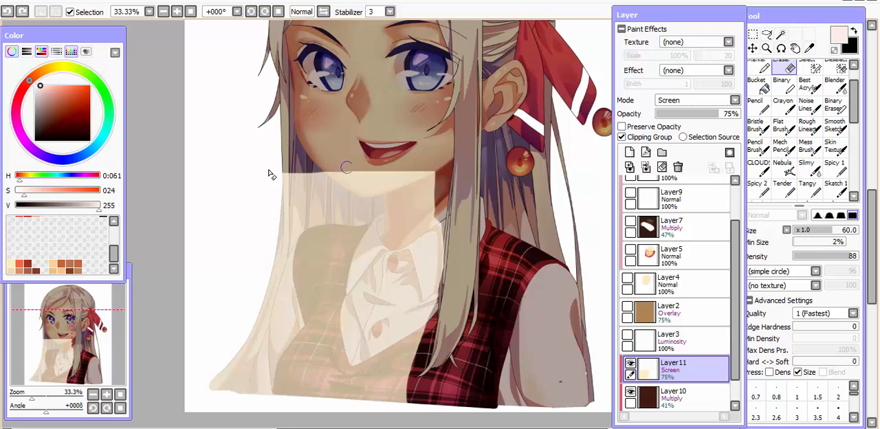
pyautogui.moveTo(346, 167)
pyautogui.mouseDown()
pyautogui.moveTo(443, 177)
pyautogui.moveTo(419, 168)
pyautogui.mouseUp()
pyautogui.hotkey('ctrl', 'z')
pyautogui.moveTo(327, 169); pyautogui.dragTo(263, 192)
pyautogui.press('h')
pyautogui.press('h')
pyautogui.press('pageup')
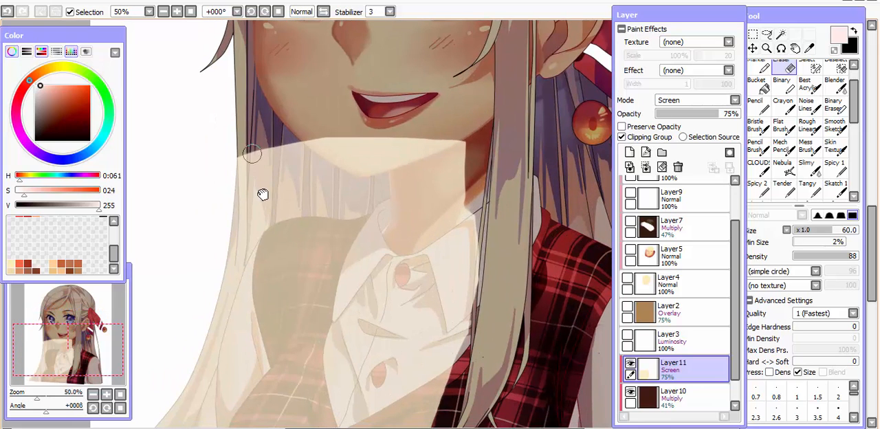
# Erase a thin, tapering shadow strand down the outer lock of hair within the light block.
pyautogui.hotkey('ctrl', 'z')
pyautogui.moveTo(256, 148); pyautogui.dragTo(253, 267)
pyautogui.hotkey('ctrl', 'z')
pyautogui.moveTo(251, 137); pyautogui.dragTo(245, 292)
pyautogui.moveTo(258, 151)
pyautogui.mouseDown()
pyautogui.moveTo(251, 296)
pyautogui.moveTo(248, 272)
pyautogui.mouseUp()
pyautogui.hotkey('ctrl', 'z')
pyautogui.hotkey('ctrl', 'z')
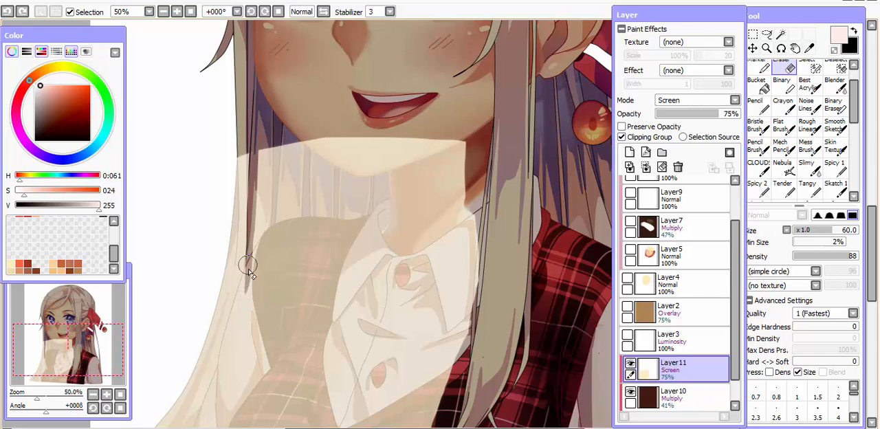
pyautogui.hotkey('ctrl', 'z')
pyautogui.hotkey('ctrl', 'z')
pyautogui.moveTo(255, 143); pyautogui.dragTo(250, 255)
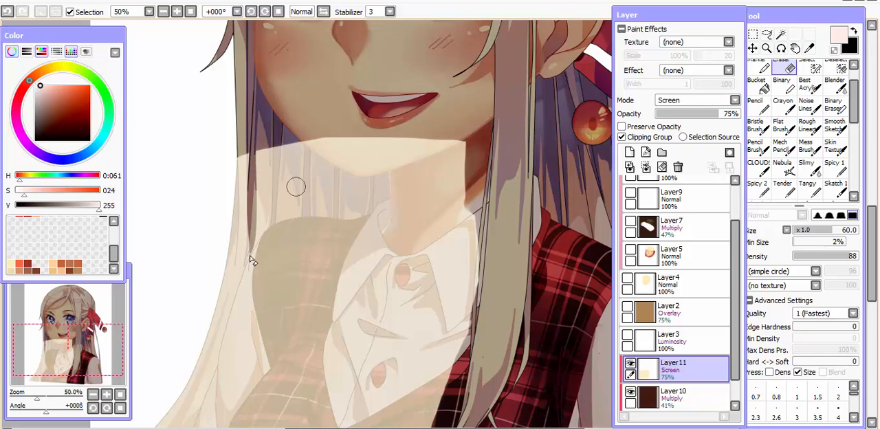
pyautogui.hotkey('ctrl', 'z')
# Erase narrow, pointed shadow strands from the light block over the inner hair between the outer lock and the neck.
pyautogui.moveTo(276, 141); pyautogui.dragTo(272, 227)
pyautogui.hotkey('ctrl', 'z')
pyautogui.hotkey('ctrl', 'z')
pyautogui.moveTo(306, 151); pyautogui.dragTo(303, 221)
pyautogui.hotkey('ctrl', 'z')
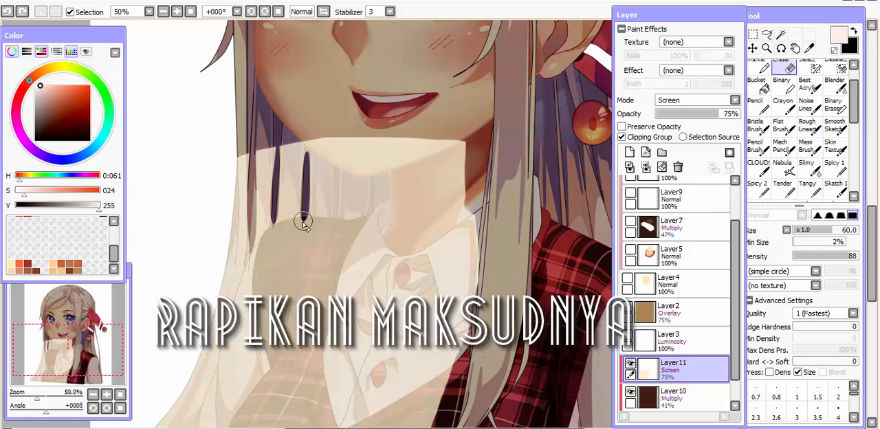
pyautogui.moveTo(337, 164); pyautogui.dragTo(332, 223)
pyautogui.hotkey('ctrl', 'z')
pyautogui.hotkey('ctrl', 'z')
# Outline and erase the light over the hair beneath the jaw beside the neck, and check it in a mirrored view.
pyautogui.moveTo(288, 143)
pyautogui.mouseDown()
pyautogui.moveTo(358, 210)
pyautogui.moveTo(351, 200)
pyautogui.moveTo(371, 197)
pyautogui.moveTo(364, 211)
pyautogui.moveTo(387, 197)
pyautogui.moveTo(386, 172)
pyautogui.moveTo(359, 179)
pyautogui.mouseUp()
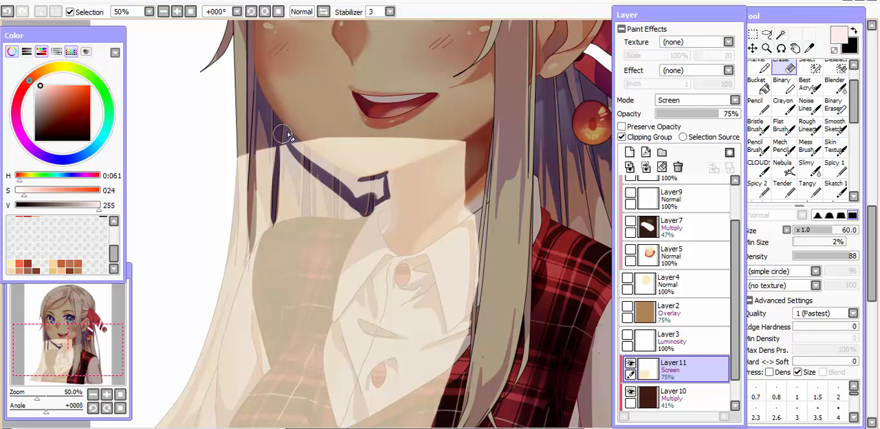
pyautogui.moveTo(301, 143)
pyautogui.mouseDown()
pyautogui.moveTo(385, 187)
pyautogui.moveTo(349, 190)
pyautogui.moveTo(294, 145)
pyautogui.moveTo(327, 172)
pyautogui.moveTo(321, 195)
pyautogui.moveTo(306, 197)
pyautogui.moveTo(306, 163)
pyautogui.mouseUp()
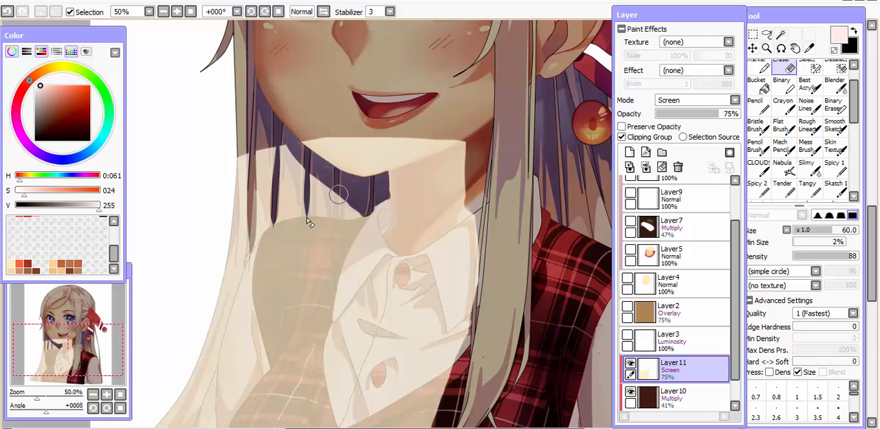
pyautogui.scroll(-3, 336, 226)
pyautogui.press('h')
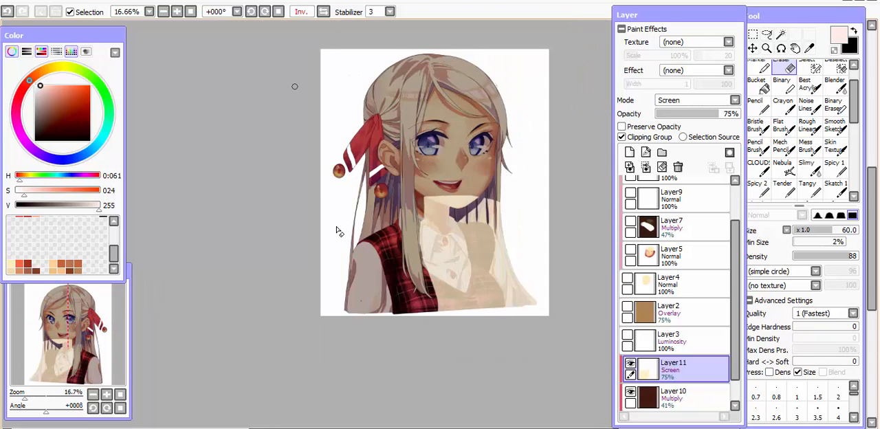
pyautogui.press('h')
pyautogui.scroll(3, 336, 227)
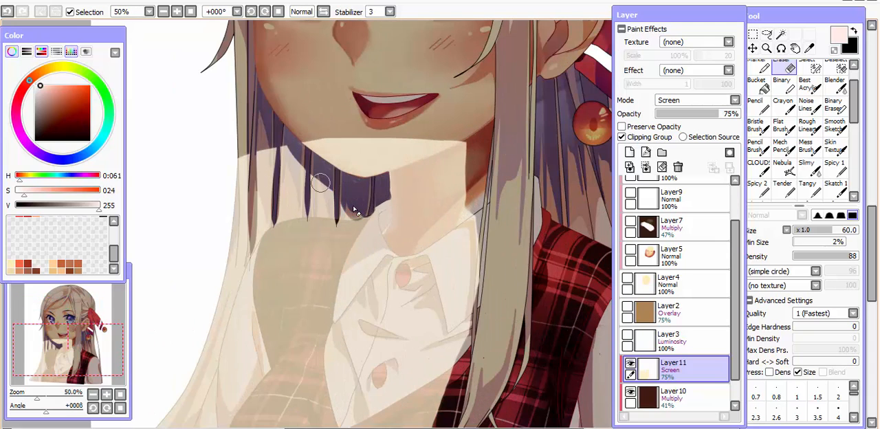
pyautogui.scroll(-3, 279, 176)
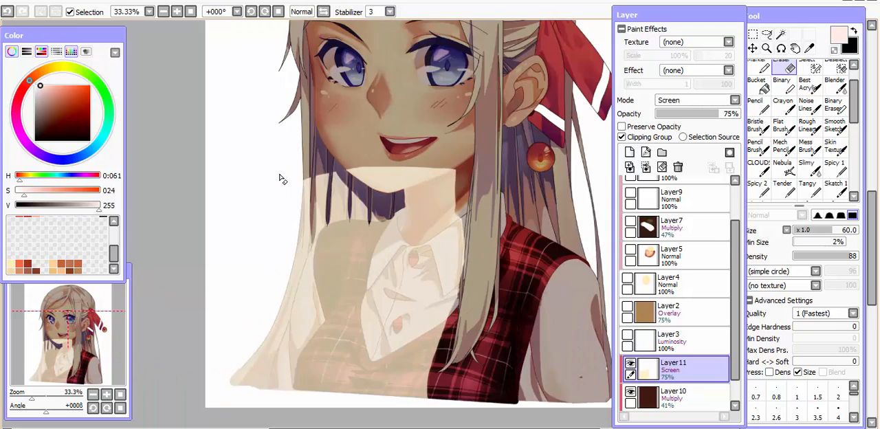
pyautogui.press('h')
# Erase a thin diagonal shadow from the light block along the vest's armhole fold beside the hair.
pyautogui.scroll(3, 280, 177)
pyautogui.moveTo(279, 285); pyautogui.dragTo(308, 202)
pyautogui.moveTo(339, 159); pyautogui.dragTo(349, 217)
pyautogui.hotkey('ctrl', 'z')
pyautogui.hotkey('ctrl', 'z')
pyautogui.hotkey('ctrl', 'z')
pyautogui.moveTo(350, 206); pyautogui.dragTo(326, 248)
# Add a second pointed shadow above the vest's armhole fold and refine the fold's diagonal shadow with the Eraser.
pyautogui.hotkey('ctrl', 'z')
pyautogui.moveTo(376, 165); pyautogui.dragTo(348, 222)
pyautogui.hotkey('ctrl', 'z')
pyautogui.moveTo(372, 178); pyautogui.dragTo(353, 213)
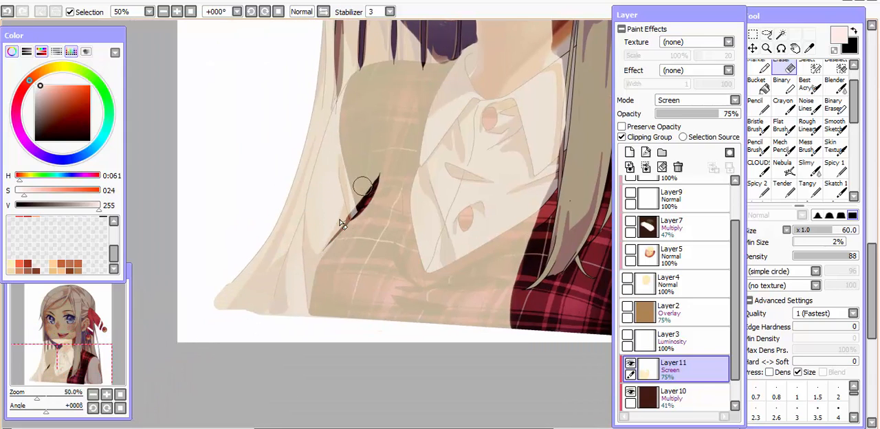
pyautogui.hotkey('ctrl', 'z')
pyautogui.moveTo(366, 156); pyautogui.dragTo(361, 215)
# Erase narrow shadow strips from the light block between the long hair and the vest's lower edge.
pyautogui.hotkey('ctrl', 'z')
pyautogui.moveTo(381, 168); pyautogui.dragTo(345, 223)
pyautogui.hotkey('ctrl', 'z')
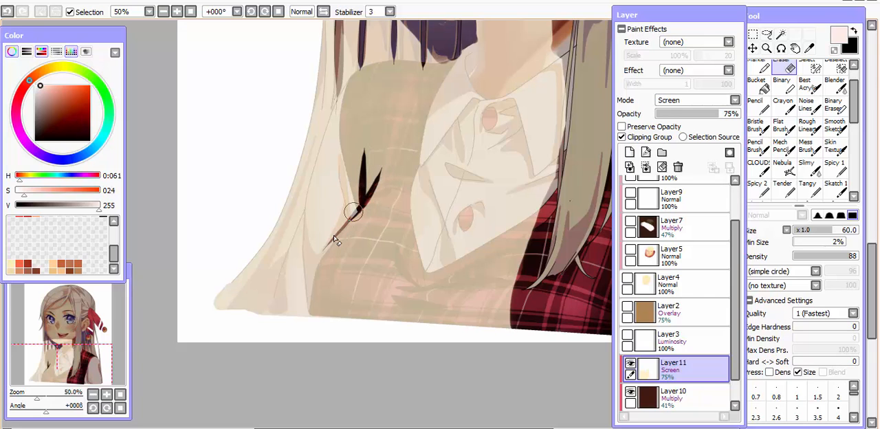
pyautogui.moveTo(313, 260)
pyautogui.mouseDown()
pyautogui.moveTo(323, 241)
pyautogui.moveTo(322, 284)
pyautogui.mouseUp()
# Erase slanted shadow streaks across the lower hair tips and check the whole illustration in a mirrored view.
pyautogui.hotkey('ctrl', 'z')
pyautogui.moveTo(340, 224); pyautogui.dragTo(322, 296)
pyautogui.moveTo(313, 209); pyautogui.dragTo(321, 296)
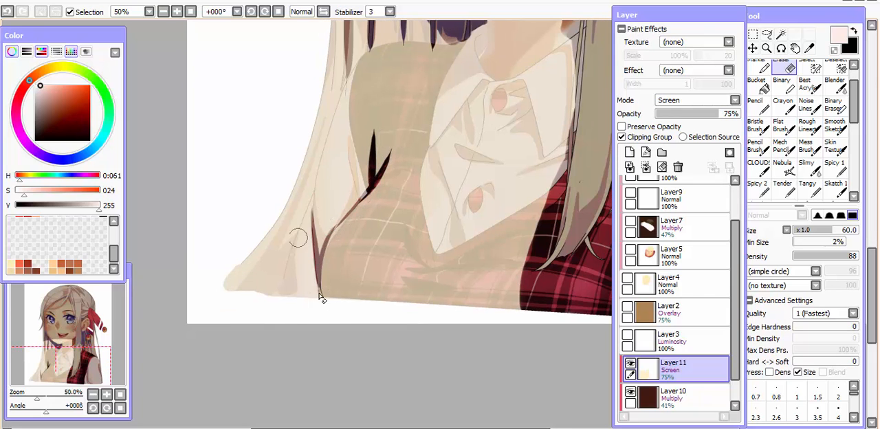
pyautogui.moveTo(289, 247)
pyautogui.mouseDown()
pyautogui.moveTo(277, 298)
pyautogui.moveTo(298, 239)
pyautogui.moveTo(269, 297)
pyautogui.moveTo(279, 250)
pyautogui.moveTo(242, 294)
pyautogui.mouseUp()
pyautogui.hotkey('ctrl', 'z')
pyautogui.hotkey('ctrl', 'z')
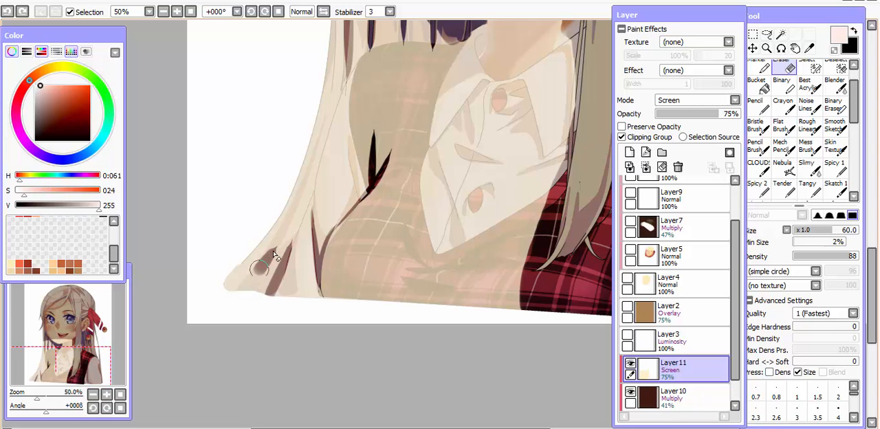
pyautogui.moveTo(270, 257); pyautogui.dragTo(242, 289)
pyautogui.moveTo(277, 256); pyautogui.dragTo(245, 290)
pyautogui.press('pagedown')
pyautogui.press('pagedown')
pyautogui.press('pagedown')
pyautogui.press('h')
pyautogui.press('h')
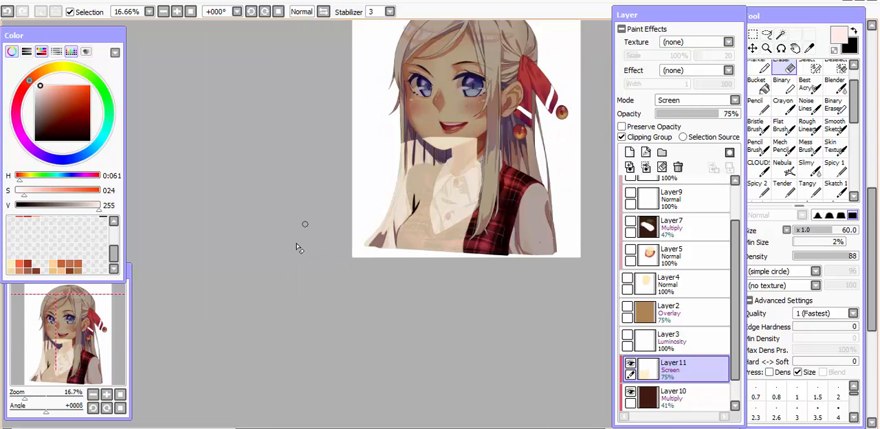
# Trim the light block's upper edge across the chin with the Eraser, comparing it before and after, including a mirrored view.
pyautogui.press('pageup')
pyautogui.press('pageup')
pyautogui.moveTo(399, 113); pyautogui.dragTo(331, 249)
pyautogui.moveTo(342, 185); pyautogui.dragTo(456, 187)
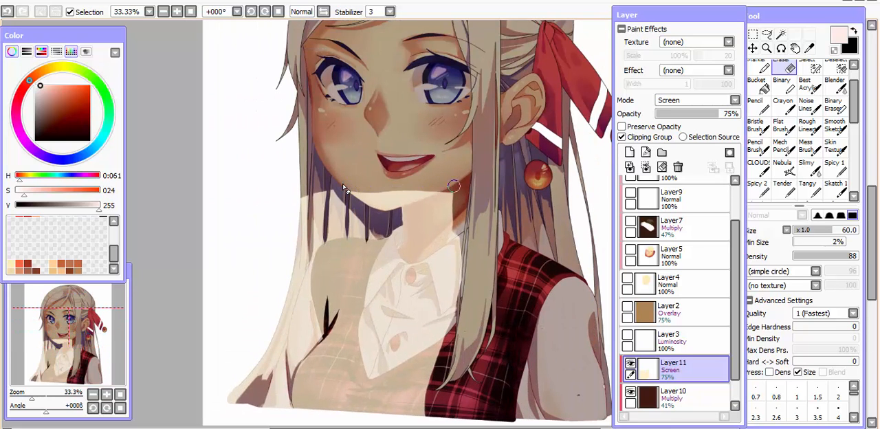
pyautogui.hotkey('ctrl', 'z')
pyautogui.hotkey('ctrl', 'y')
pyautogui.press('pagedown')
pyautogui.press('pagedown')
pyautogui.press('pagedown')
pyautogui.press('pagedown')
pyautogui.press('h')
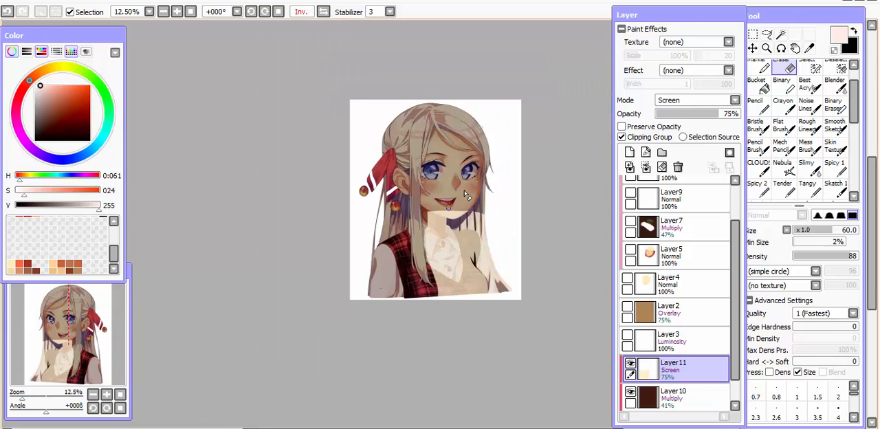
# Examine the light block's edges around the chin and neck up close and at full view, mirrored and unmirrored.
pyautogui.press('pageup')
pyautogui.press('pageup')
pyautogui.press('pageup')
pyautogui.press('pageup')
pyautogui.press('pageup')
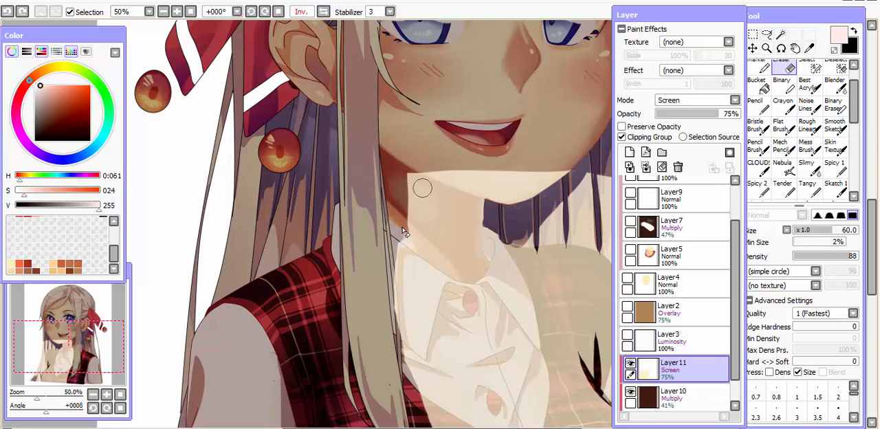
pyautogui.press('v')
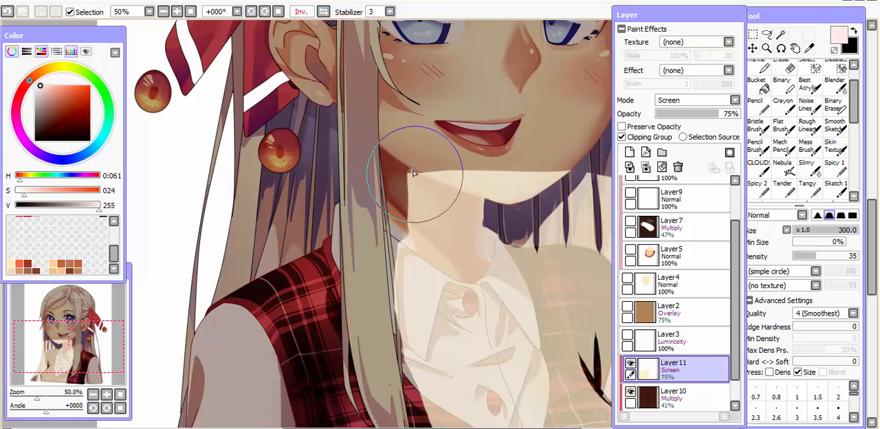
pyautogui.press('e')
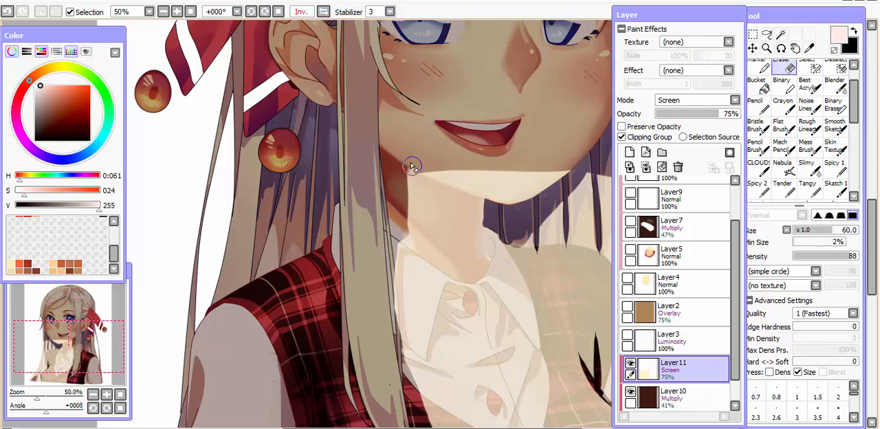
pyautogui.press('pagedown')
pyautogui.press('pagedown')
pyautogui.press('pageup')
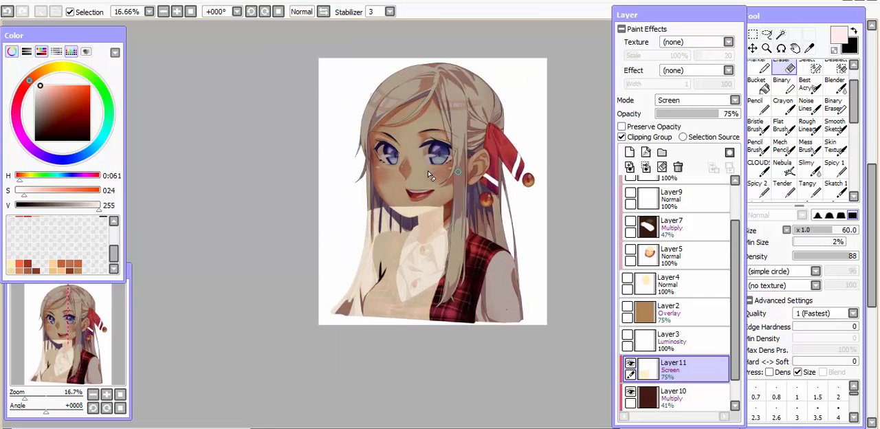
pyautogui.press('h')
pyautogui.press('h')
pyautogui.press('pageup')
pyautogui.press('pageup')
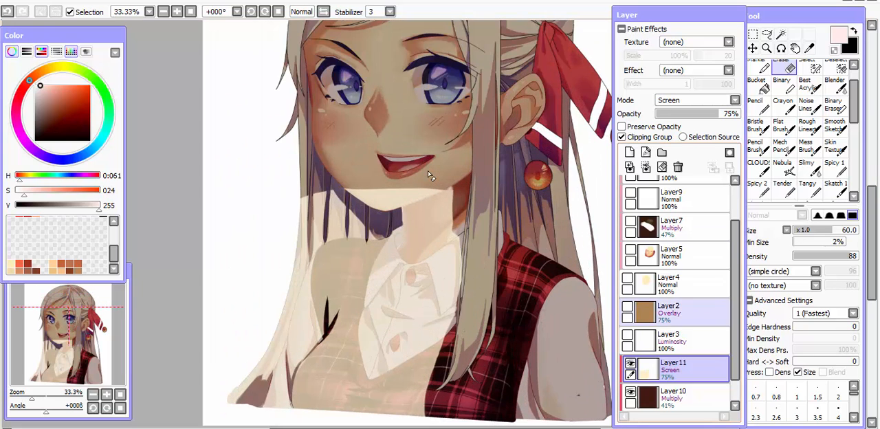
# Change the light block layer's blending mode to Luminosity and review it at full view and up close.
pyautogui.click(702, 103)
pyautogui.click(674, 150)
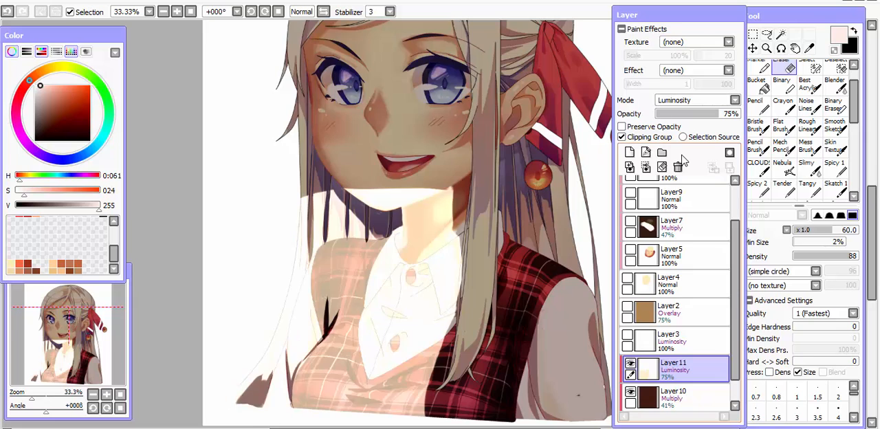
pyautogui.press('pagedown')
pyautogui.press('pagedown')
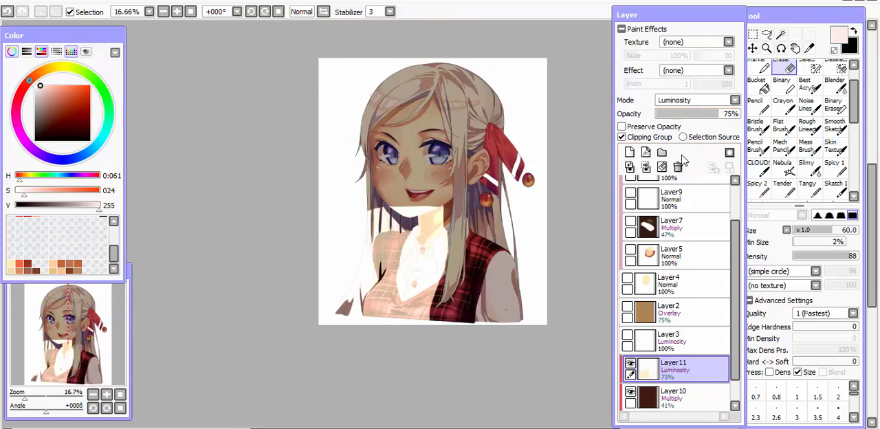
pyautogui.press('pageup')
pyautogui.press('pageup')
pyautogui.moveTo(380, 289); pyautogui.dragTo(377, 270)
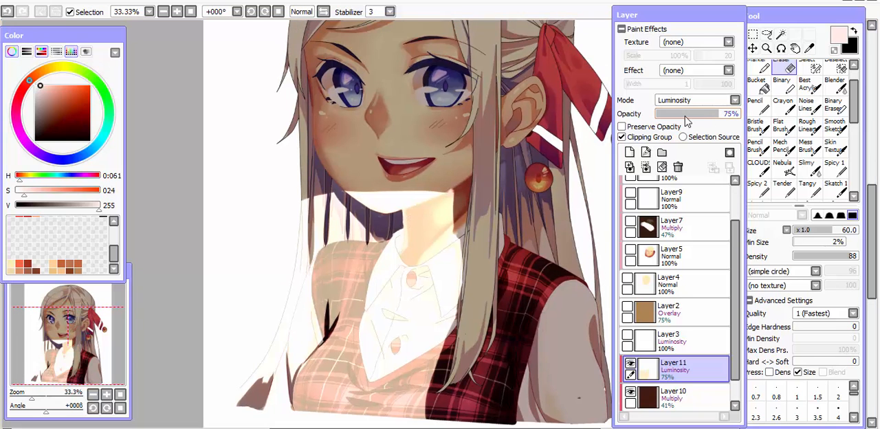
# Lower the Luminosity light layer's opacity to 51% and check the illustration in a mirrored view.
pyautogui.moveTo(686, 116); pyautogui.dragTo(701, 113)
pyautogui.press('h')
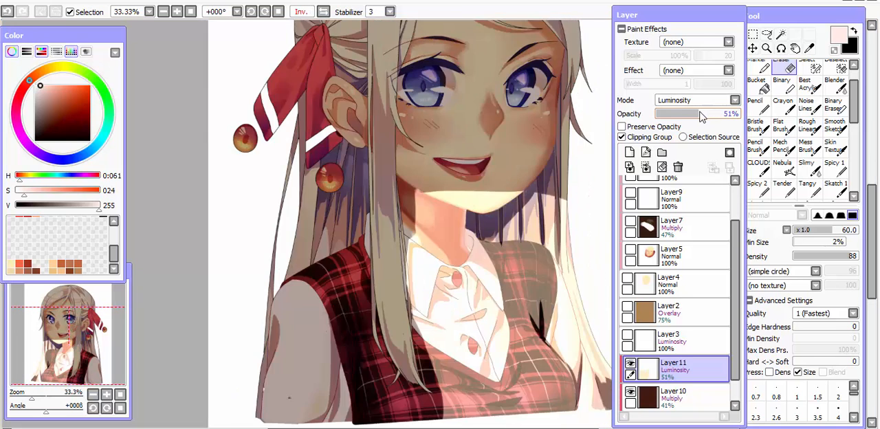
pyautogui.press('h')
pyautogui.press('pagedown')
pyautogui.press('pagedown')
pyautogui.press('h')
pyautogui.press('h')
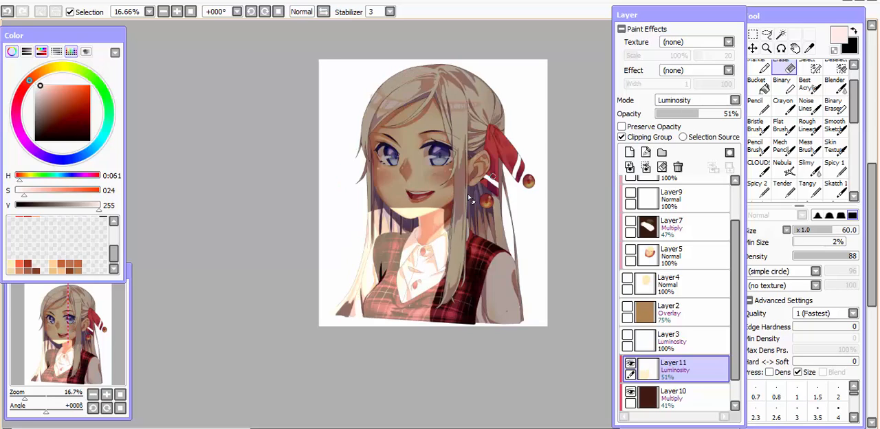
# Inspect the lit hair, neck, shirt and vest up close and switch to the size 300 brush with density 35.
pyautogui.press('pageup')
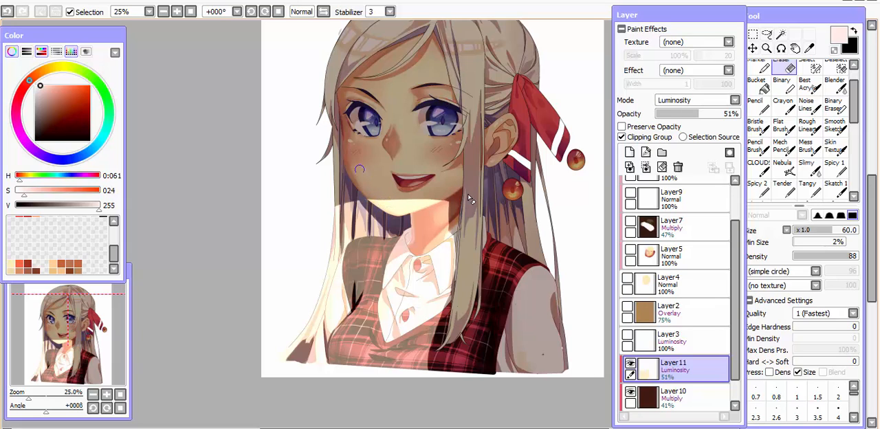
pyautogui.moveTo(384, 251); pyautogui.dragTo(422, 176)
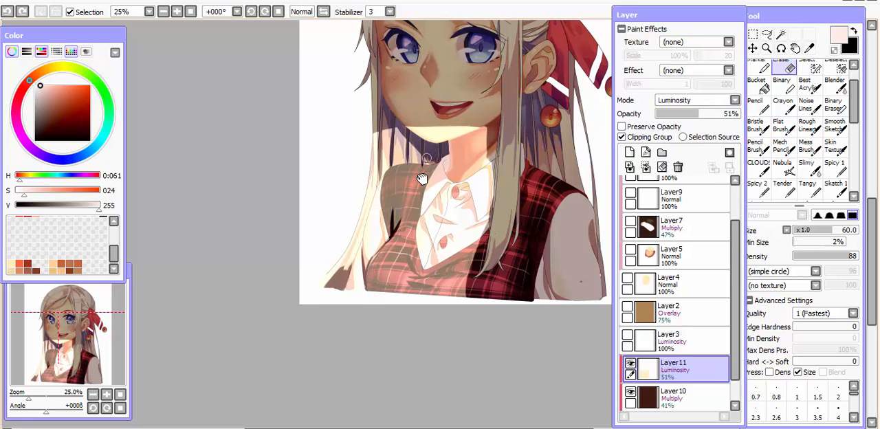
pyautogui.moveTo(422, 179); pyautogui.dragTo(392, 189)
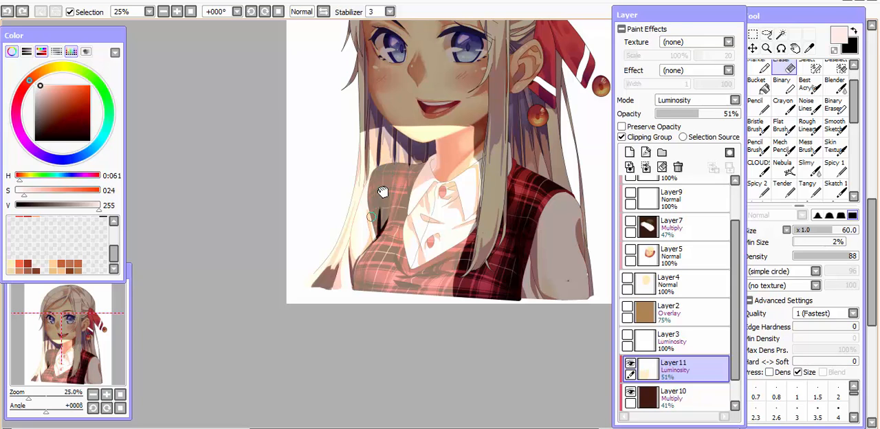
pyautogui.moveTo(382, 192); pyautogui.dragTo(372, 231)
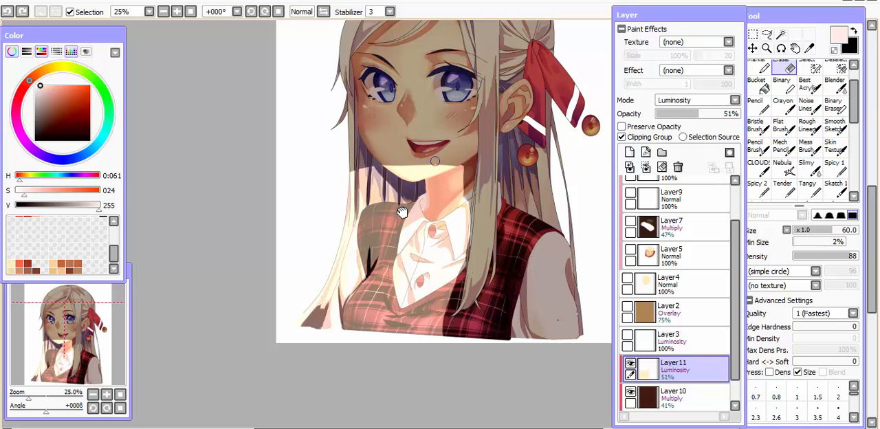
pyautogui.moveTo(402, 212); pyautogui.dragTo(421, 225)
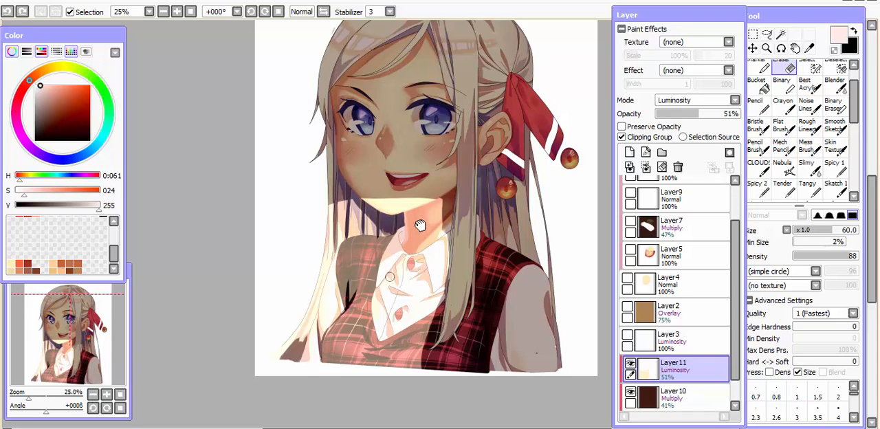
pyautogui.scroll(2, 420, 225)
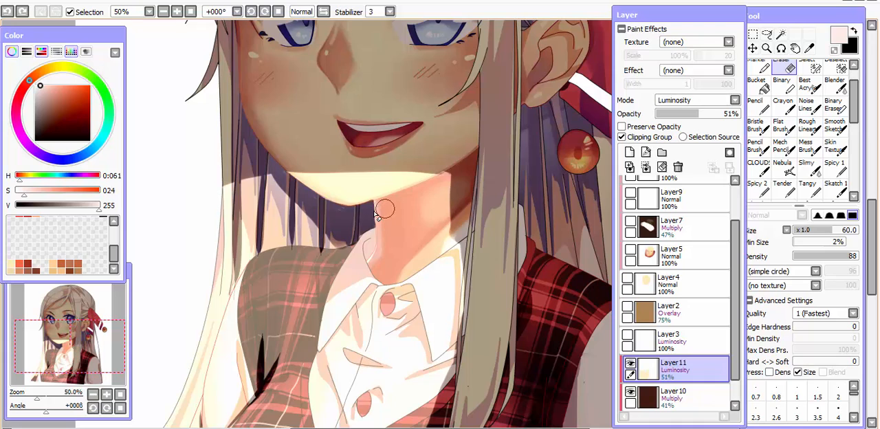
pyautogui.press('b')
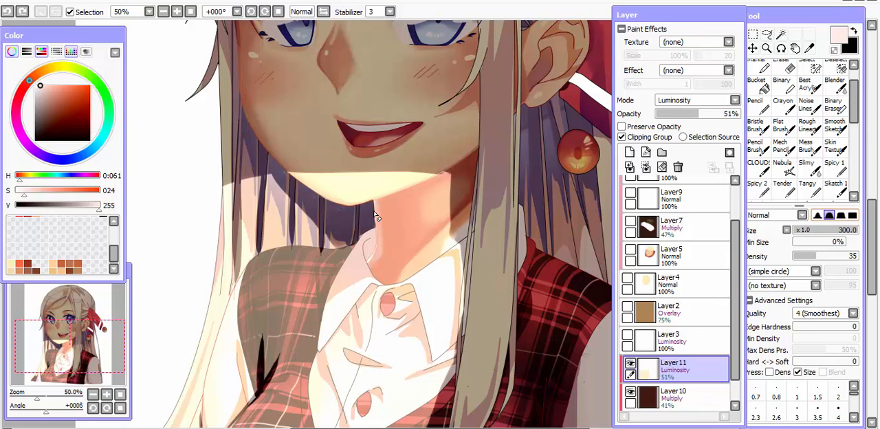
# Lower the brush density to 14 and try size 70 strokes over the light's edge beside the jaw and chin.
pyautogui.moveTo(816, 256); pyautogui.dragTo(803, 257)
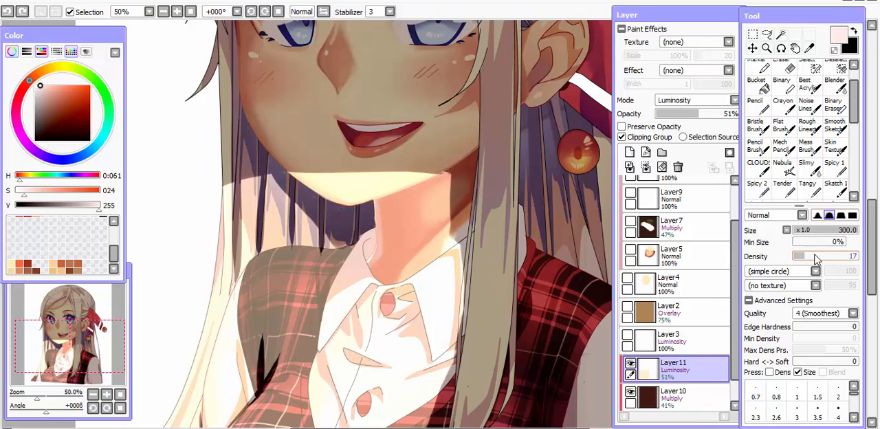
pyautogui.press('[')
pyautogui.moveTo(248, 186)
pyautogui.mouseDown()
pyautogui.moveTo(274, 173)
pyautogui.moveTo(309, 222)
pyautogui.moveTo(288, 203)
pyautogui.mouseUp()
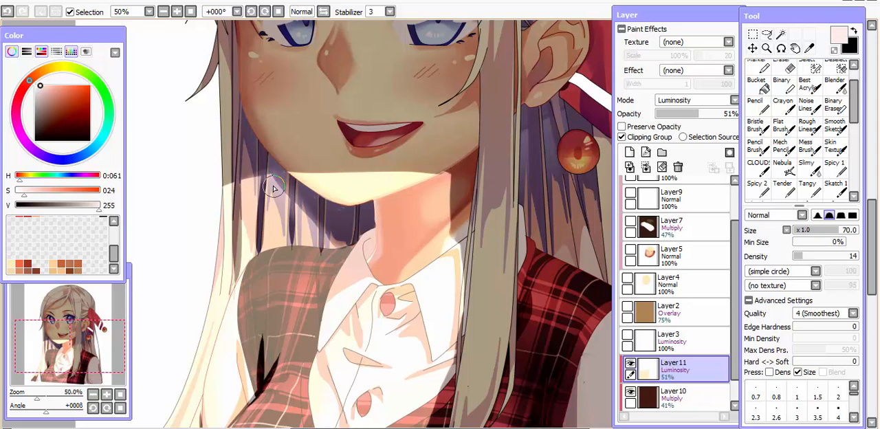
pyautogui.moveTo(313, 174)
pyautogui.mouseDown()
pyautogui.moveTo(379, 179)
pyautogui.moveTo(330, 220)
pyautogui.mouseUp()
pyautogui.hotkey('ctrl', 'z')
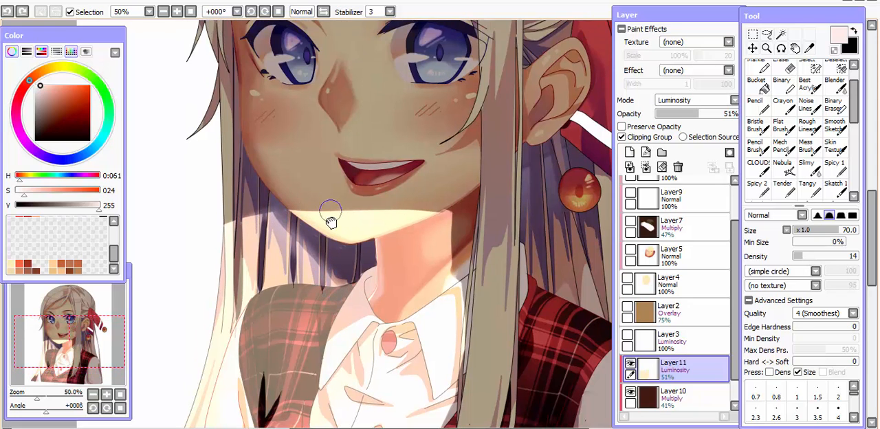
# Enlarge the brush to 160 and brush pale light across the upper edge of the light block at the chin.
pyautogui.press(']')
pyautogui.press(']')
pyautogui.press(']')
pyautogui.press(']')
pyautogui.moveTo(285, 198); pyautogui.dragTo(442, 203)
pyautogui.scroll(-4, 447, 212)
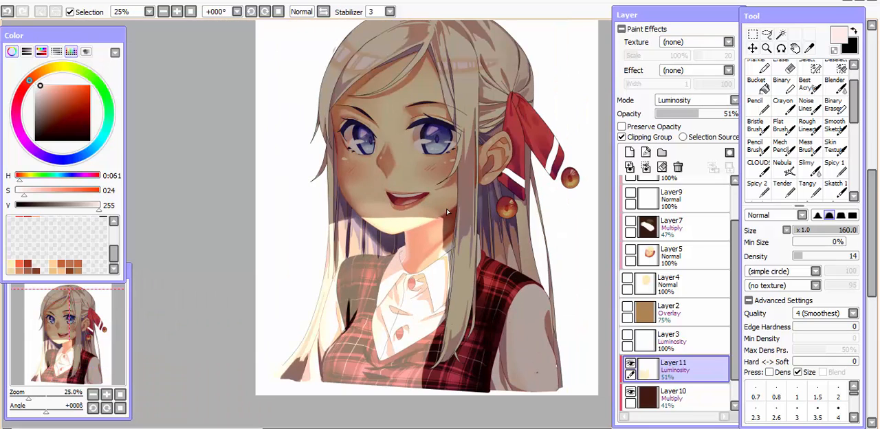
# Set the brush size to 300 and try broad soft strokes over the lower face, neck and shirt, undoing each one.
pyautogui.press(']')
pyautogui.press(']')
pyautogui.press(']')
pyautogui.moveTo(379, 205)
pyautogui.mouseDown()
pyautogui.moveTo(454, 212)
pyautogui.moveTo(447, 253)
pyautogui.mouseUp()
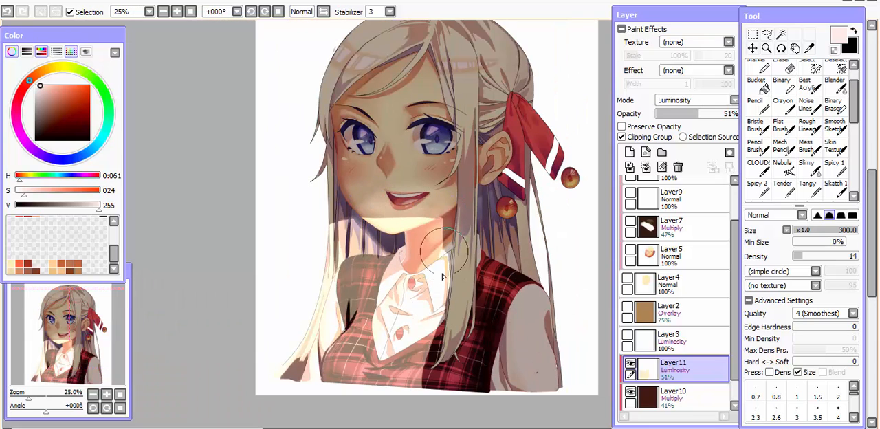
pyautogui.hotkey('ctrl', 'z')
pyautogui.moveTo(363, 203)
pyautogui.mouseDown()
pyautogui.moveTo(470, 222)
pyautogui.moveTo(452, 265)
pyautogui.moveTo(463, 317)
pyautogui.mouseUp()
pyautogui.hotkey('ctrl', 'z')
pyautogui.moveTo(427, 184)
pyautogui.mouseDown()
pyautogui.moveTo(382, 205)
pyautogui.moveTo(371, 195)
pyautogui.moveTo(442, 203)
pyautogui.mouseUp()
pyautogui.hotkey('ctrl', 'z')
# Paint a soft glow across the mouth area and down the long hair lock beside the shirt, undoing the last stroke.
pyautogui.moveTo(393, 191); pyautogui.dragTo(426, 187)
pyautogui.moveTo(451, 251); pyautogui.dragTo(436, 335)
pyautogui.moveTo(446, 309); pyautogui.dragTo(447, 220)
pyautogui.moveTo(447, 220); pyautogui.dragTo(435, 311)
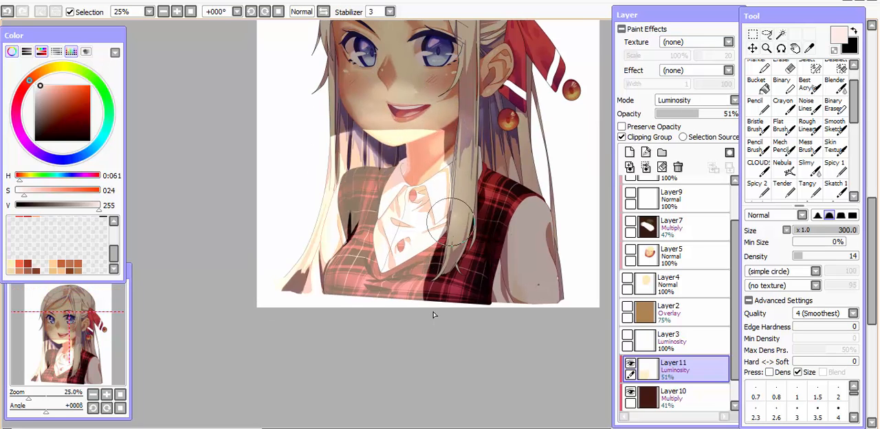
pyautogui.moveTo(442, 258); pyautogui.dragTo(426, 310)
pyautogui.moveTo(382, 215); pyautogui.dragTo(407, 297)
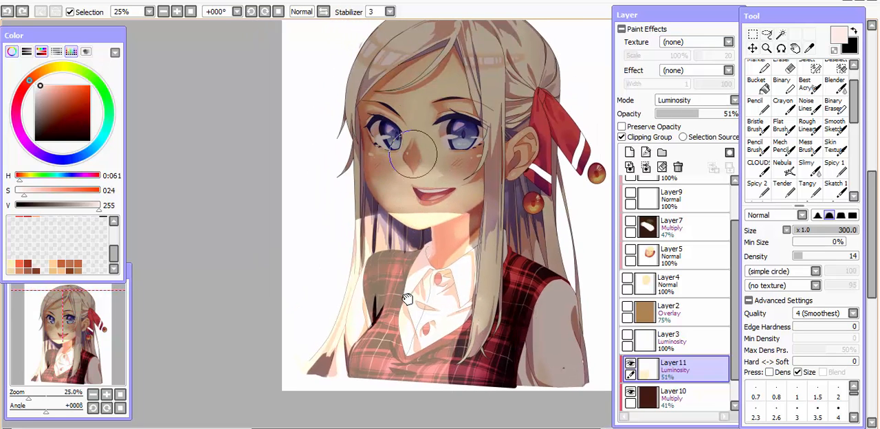
pyautogui.hotkey('ctrl', 'z')
# Build up the soft glow across the lower face, beside the shirt collar and over the hair next to the jaw.
pyautogui.moveTo(398, 189); pyautogui.dragTo(478, 205)
pyautogui.moveTo(475, 237); pyautogui.dragTo(475, 279)
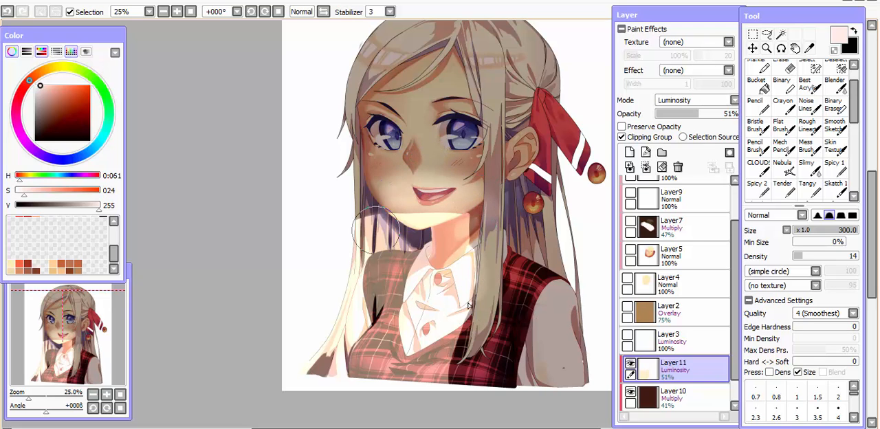
pyautogui.moveTo(370, 216); pyautogui.dragTo(421, 233)
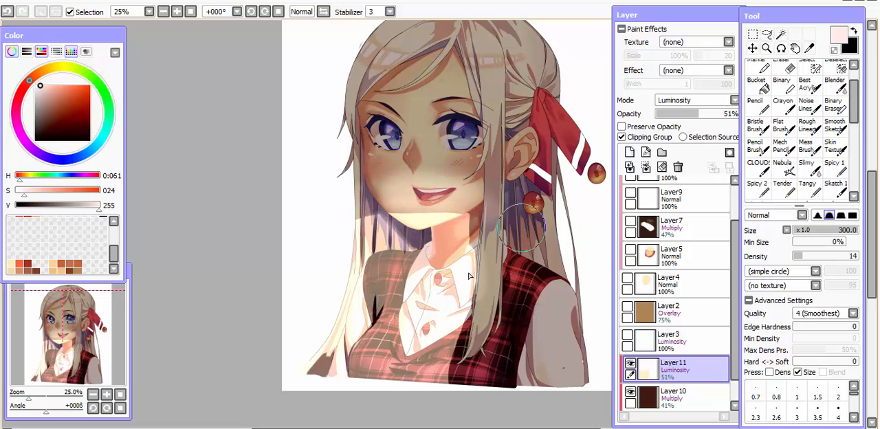
pyautogui.moveTo(520, 228); pyautogui.dragTo(527, 241)
pyautogui.hotkey('ctrl', 'z')
pyautogui.moveTo(483, 215); pyautogui.dragTo(462, 354)
pyautogui.hotkey('ctrl', 'z')
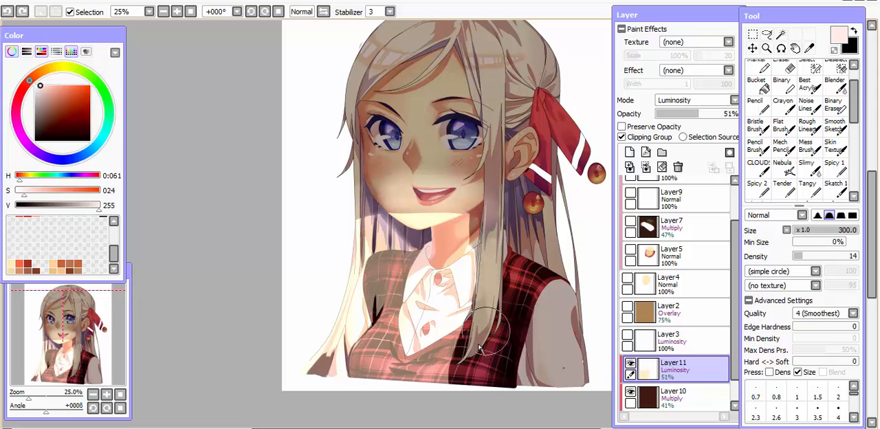
# Soften the light's vertical edge at the hair tips over the plaid vest and undo the last stroke.
pyautogui.moveTo(482, 310); pyautogui.dragTo(466, 348)
pyautogui.moveTo(463, 344)
pyautogui.mouseDown()
pyautogui.moveTo(468, 325)
pyautogui.moveTo(457, 372)
pyautogui.mouseUp()
pyautogui.moveTo(466, 318); pyautogui.dragTo(469, 351)
pyautogui.press('pagedown')
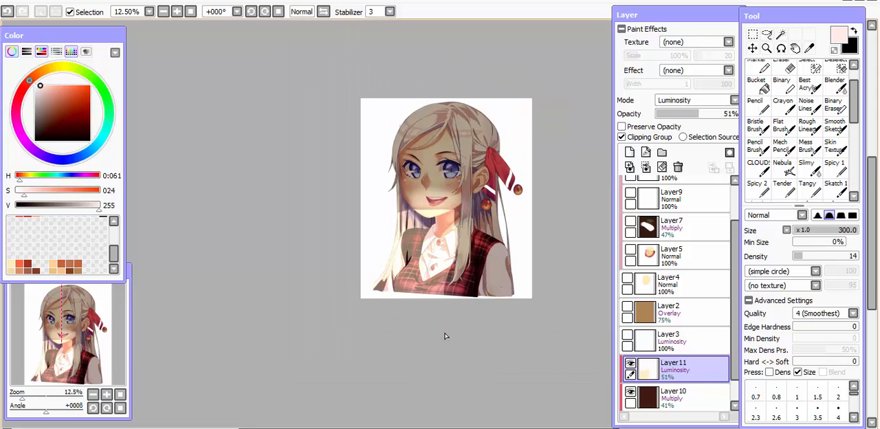
pyautogui.press('h')
pyautogui.hotkey('ctrl', 'z')
# Compare the softened light on the face, hair and vest in mirrored and unmirrored views.
pyautogui.press('pageup')
pyautogui.press('pageup')
pyautogui.moveTo(488, 201); pyautogui.dragTo(491, 236)
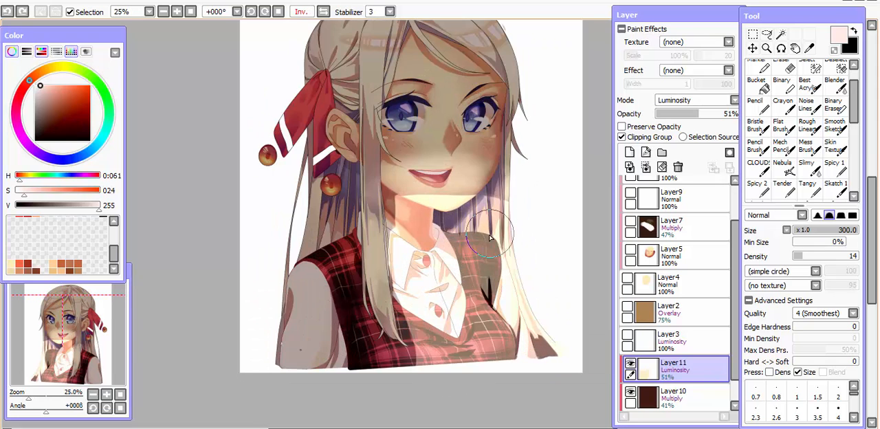
pyautogui.press('pagedown')
pyautogui.press('pagedown')
pyautogui.press('h')
pyautogui.press('pageup')
pyautogui.press('pageup')
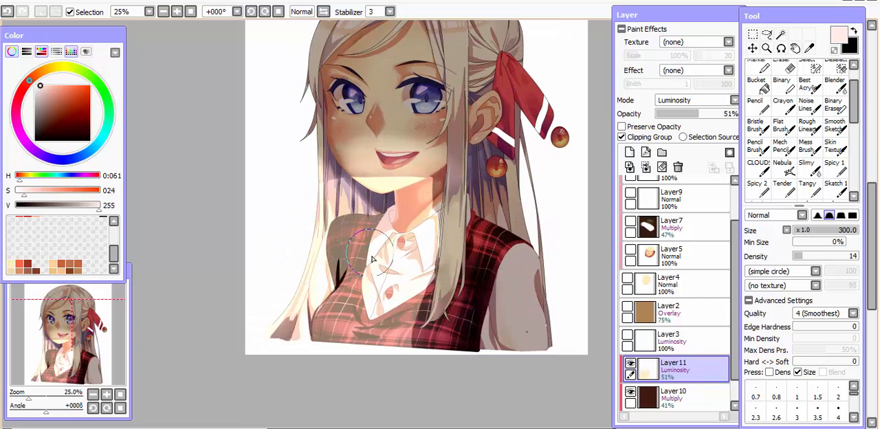